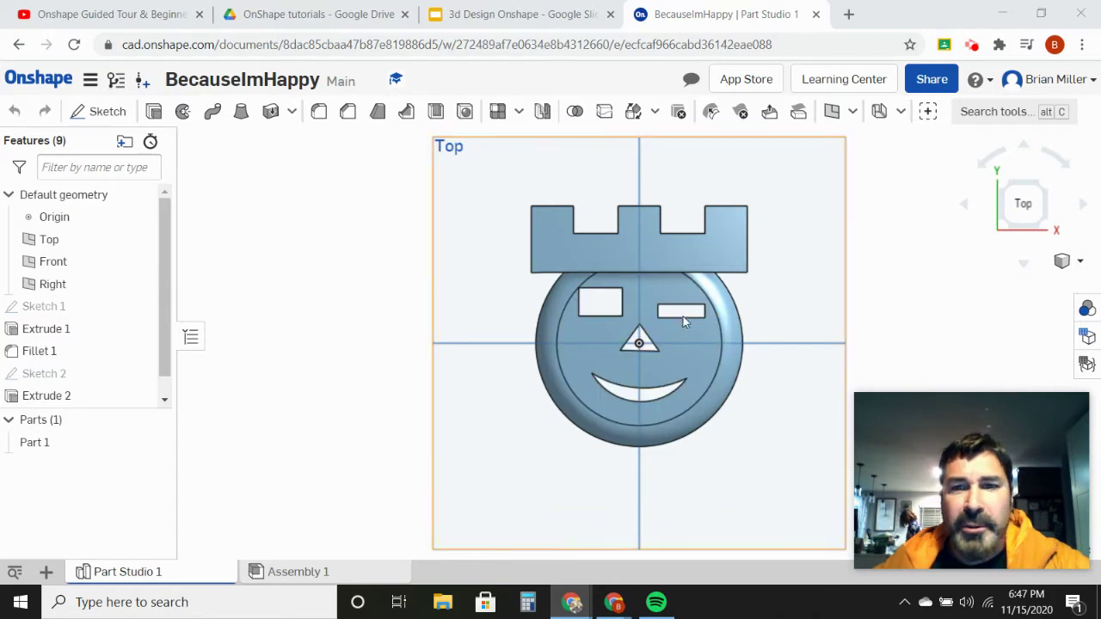
Create a new document in My Onshape, naming it HappyFace followed by the author's full name.
{"action": "right_click_drag", "start_coordinate": [820, 301], "coordinate": [867, 381]}
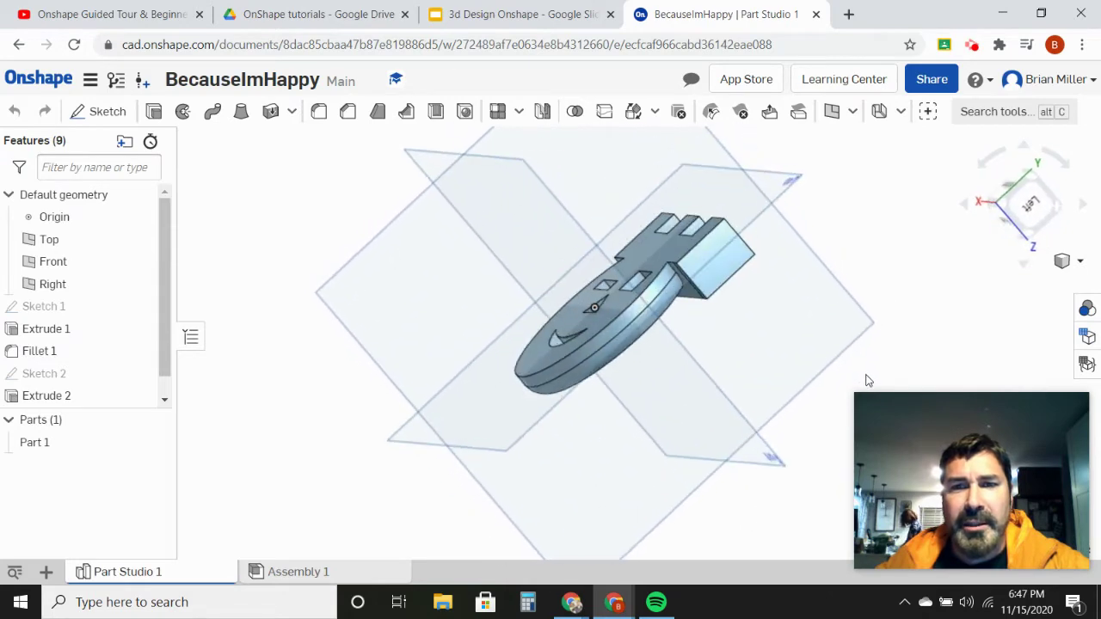
{"action": "left_click", "coordinate": [38, 83]}
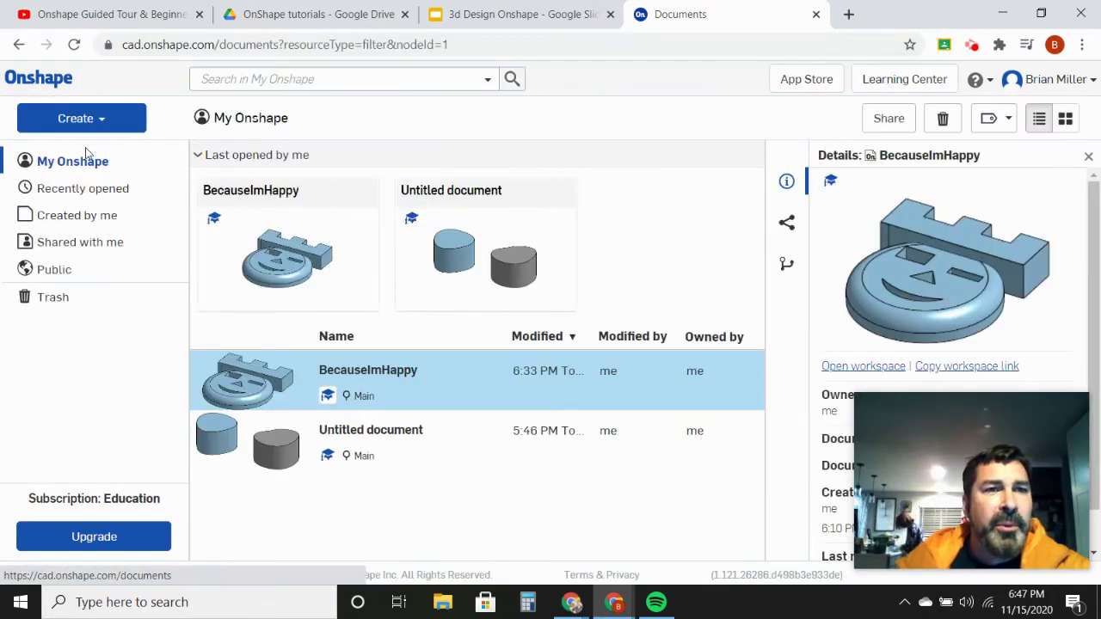
{"action": "left_click", "coordinate": [80, 128]}
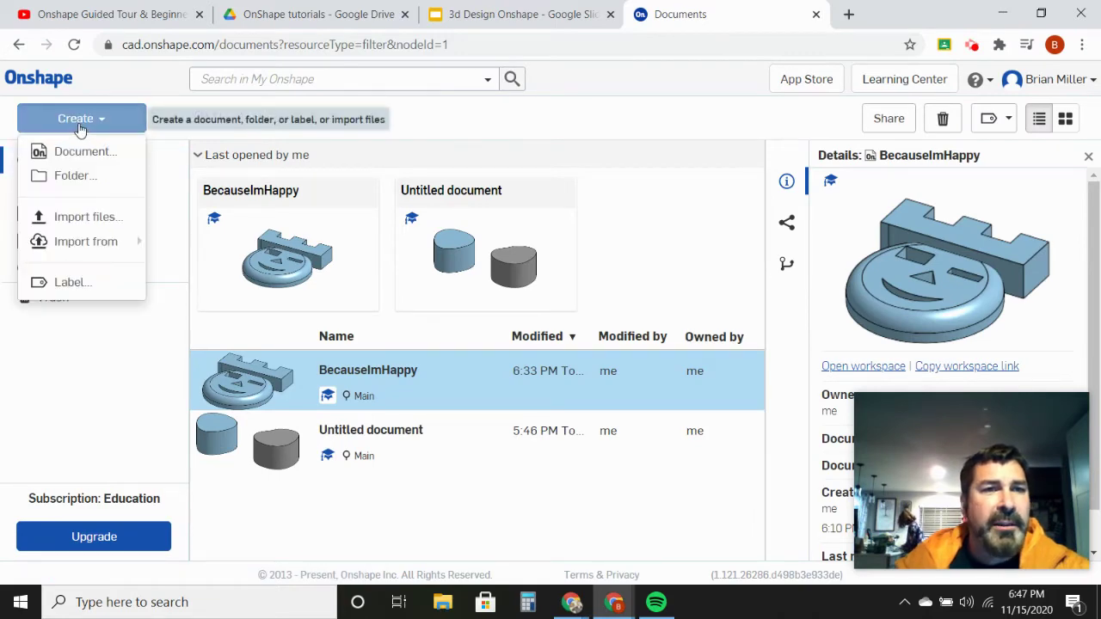
{"action": "left_click", "coordinate": [82, 152]}
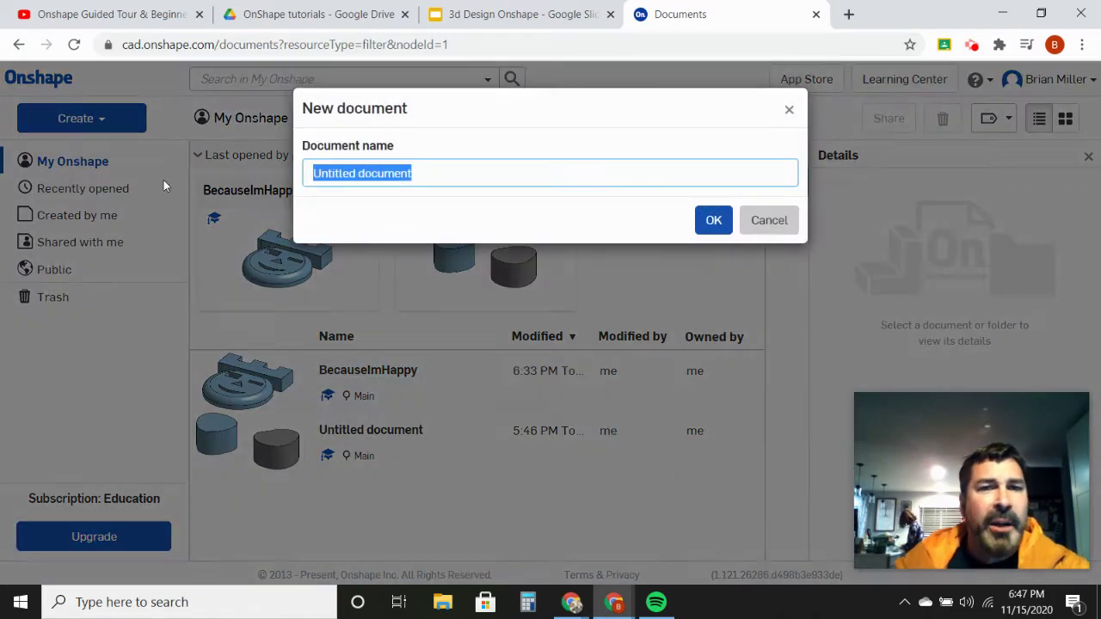
{"action": "type", "text": "HappyFaceBrianMiller"}
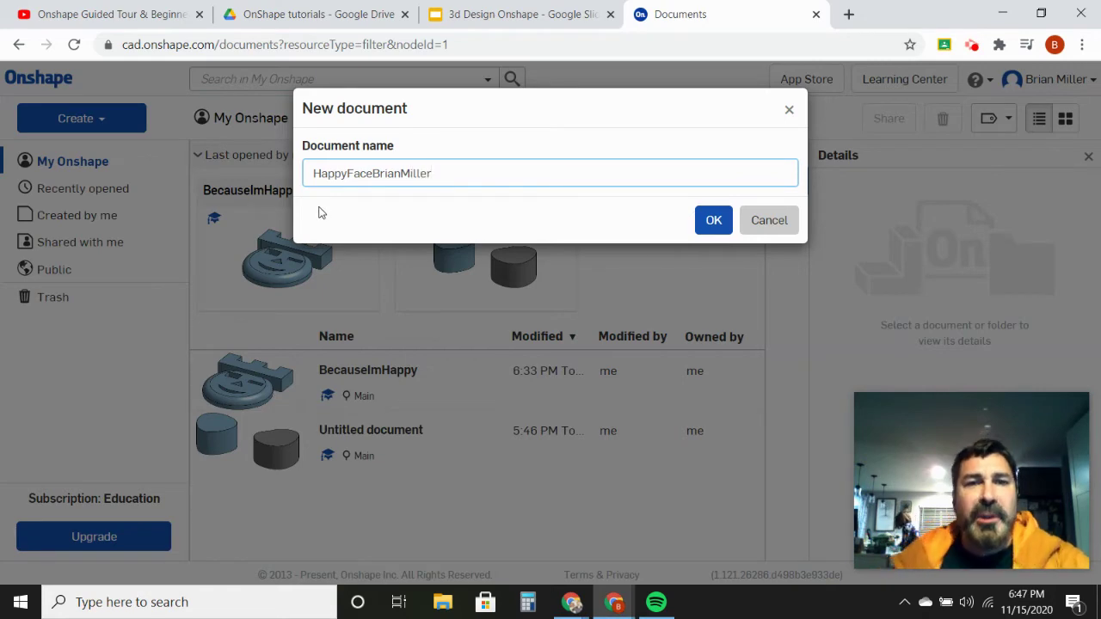
{"action": "left_click", "coordinate": [712, 219]}
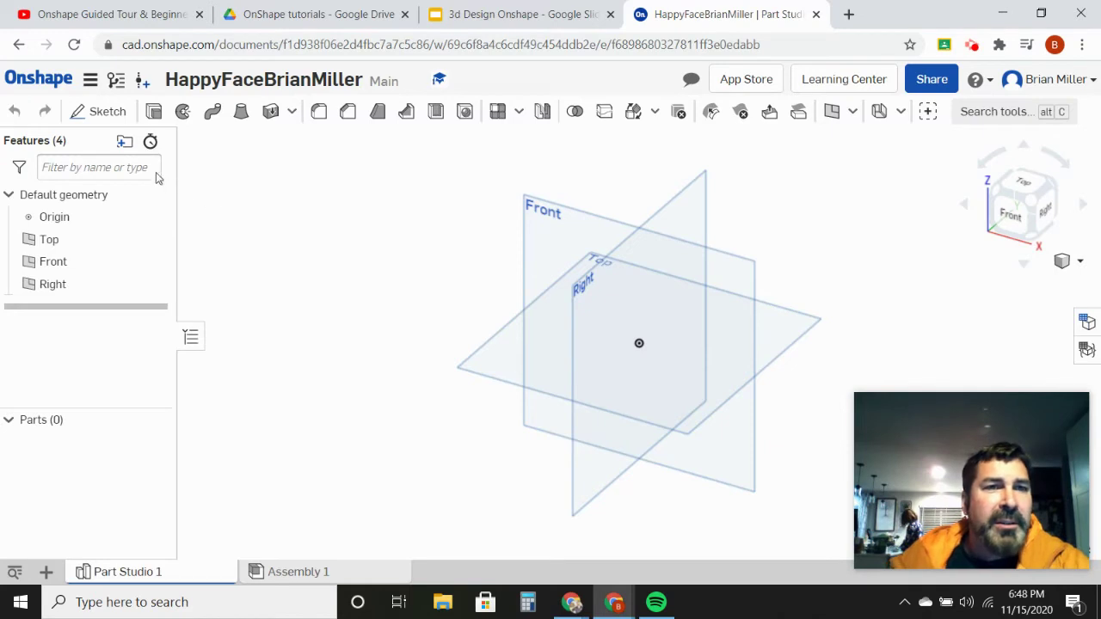
Start a sketch on the Top plane and draw a circle about 2.92 in in diameter centred on the origin.
{"action": "left_click", "coordinate": [102, 111]}
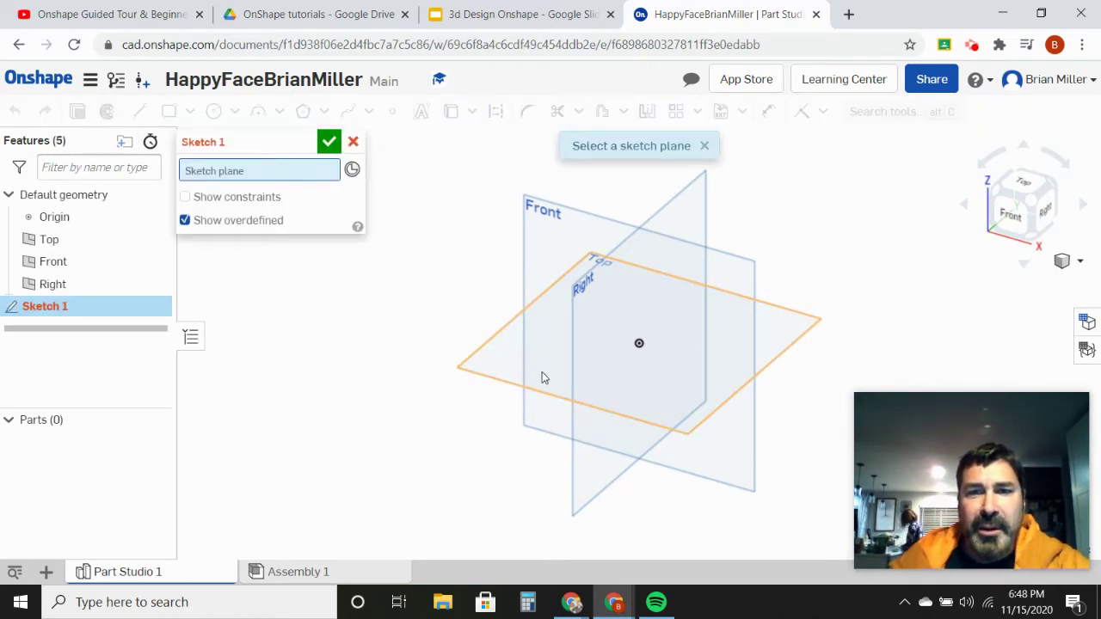
{"action": "left_click", "coordinate": [539, 348]}
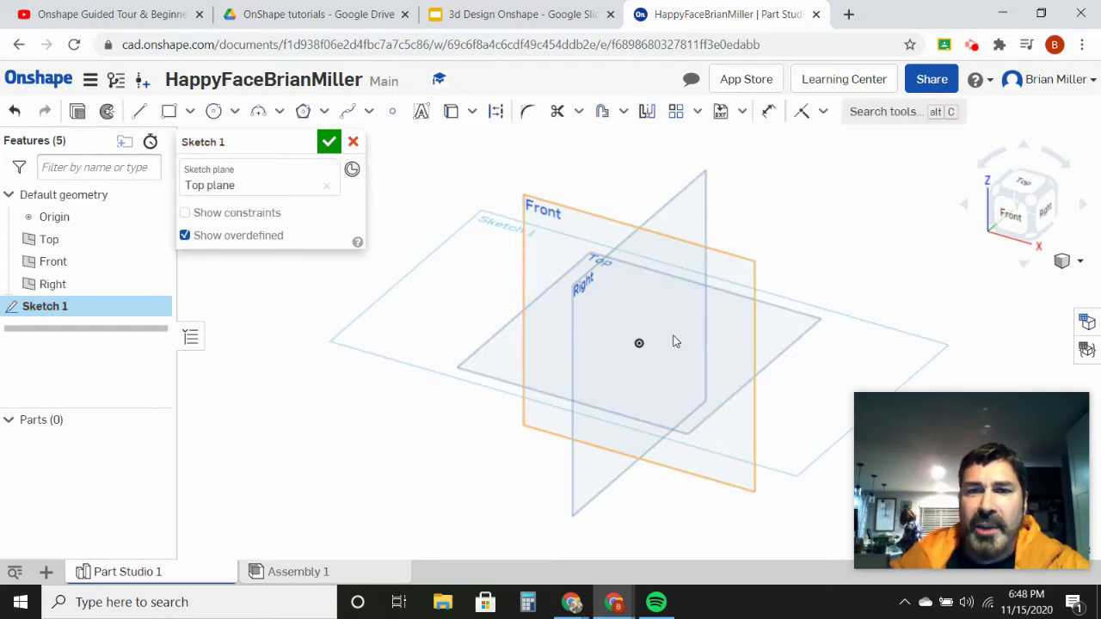
{"action": "left_click", "coordinate": [1028, 196]}
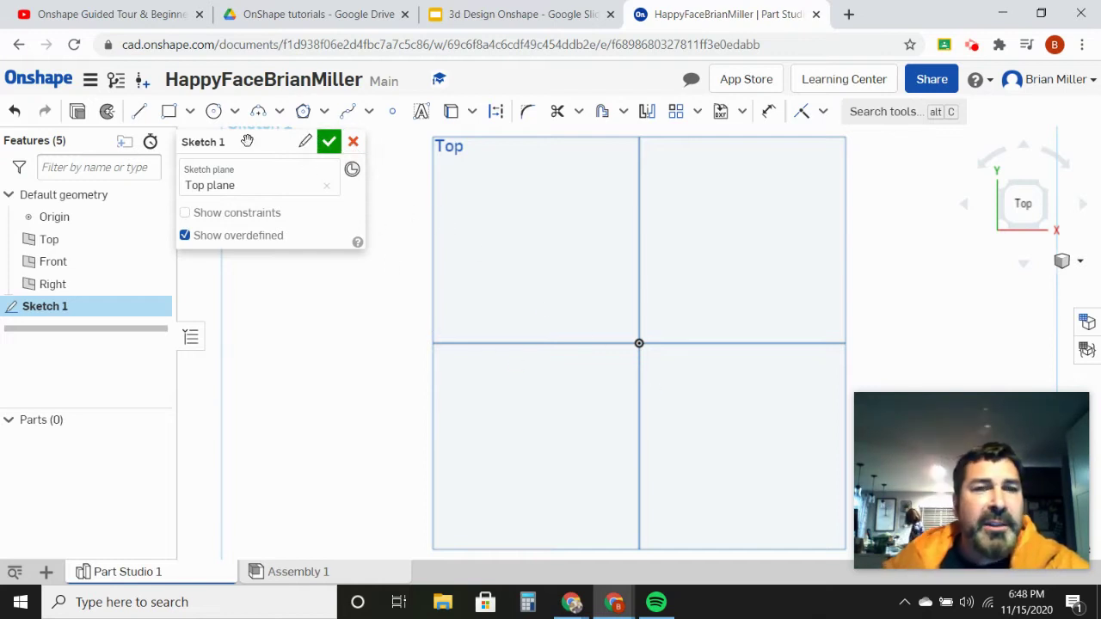
{"action": "left_click", "coordinate": [214, 113]}
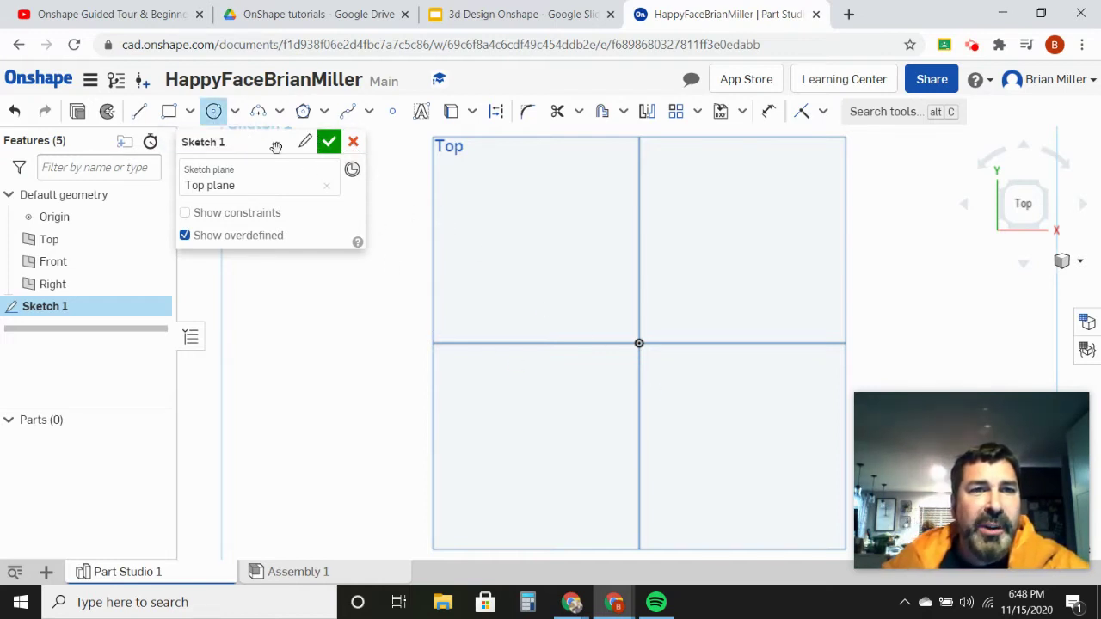
{"action": "left_click", "coordinate": [639, 343]}
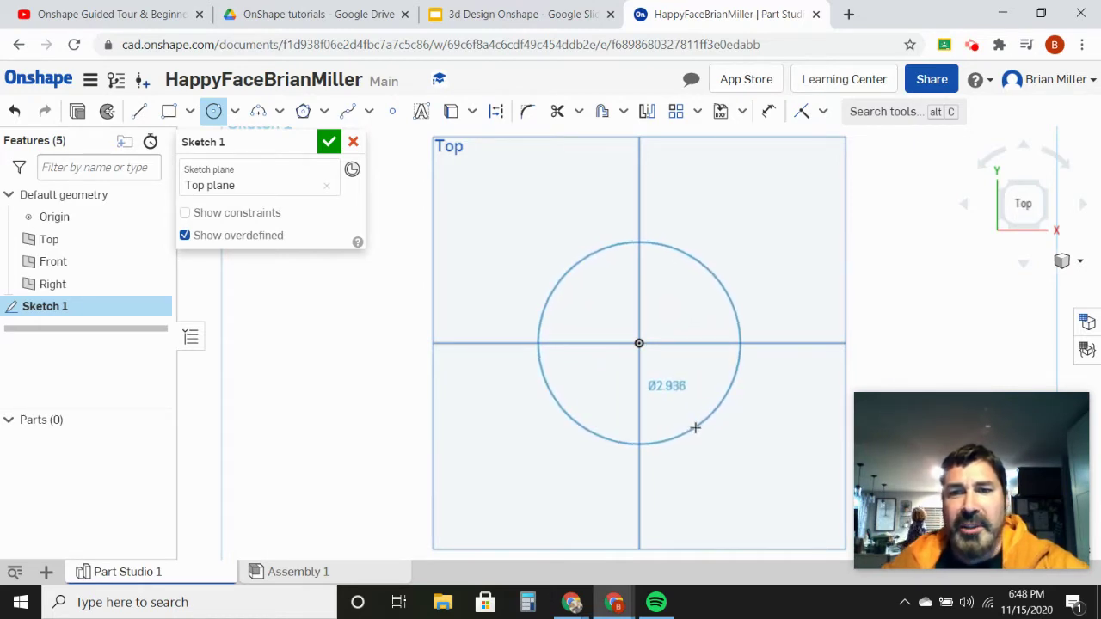
{"action": "left_click", "coordinate": [693, 426]}
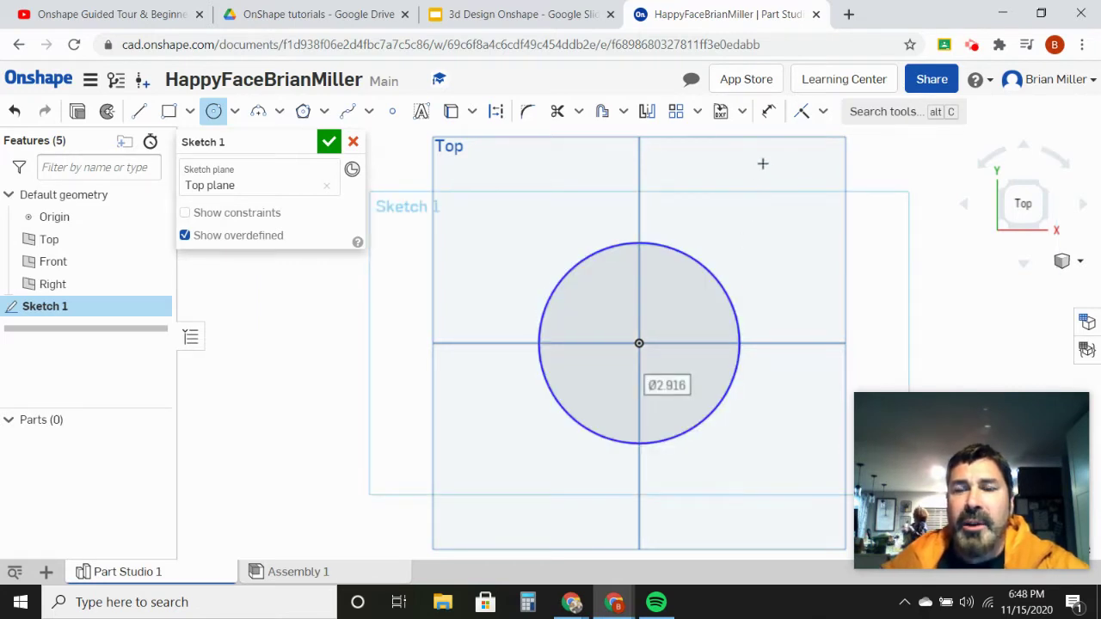
Dimension the circle's diameter and set it to 3 in.
{"action": "left_click", "coordinate": [769, 113]}
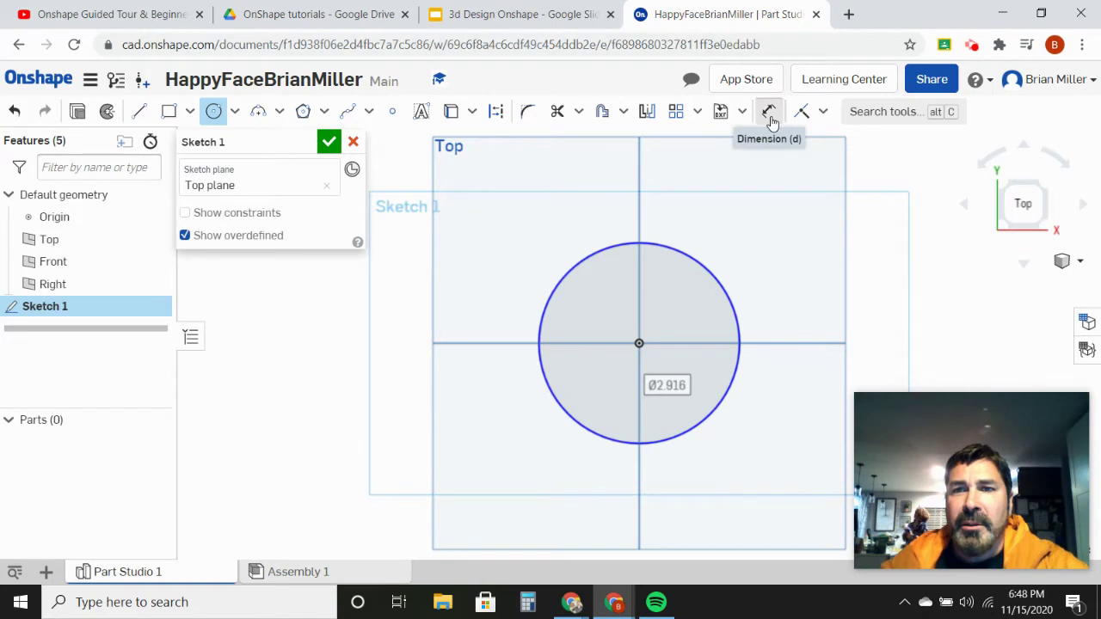
{"action": "left_click", "coordinate": [697, 261]}
{"action": "left_click", "coordinate": [737, 250]}
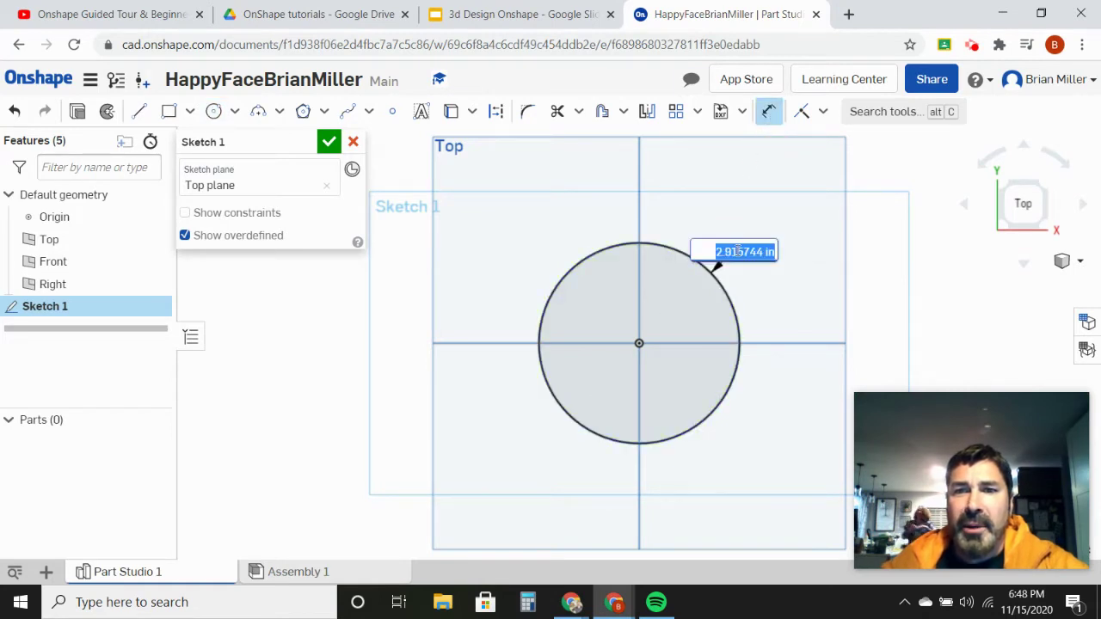
{"action": "type", "text": "3"}
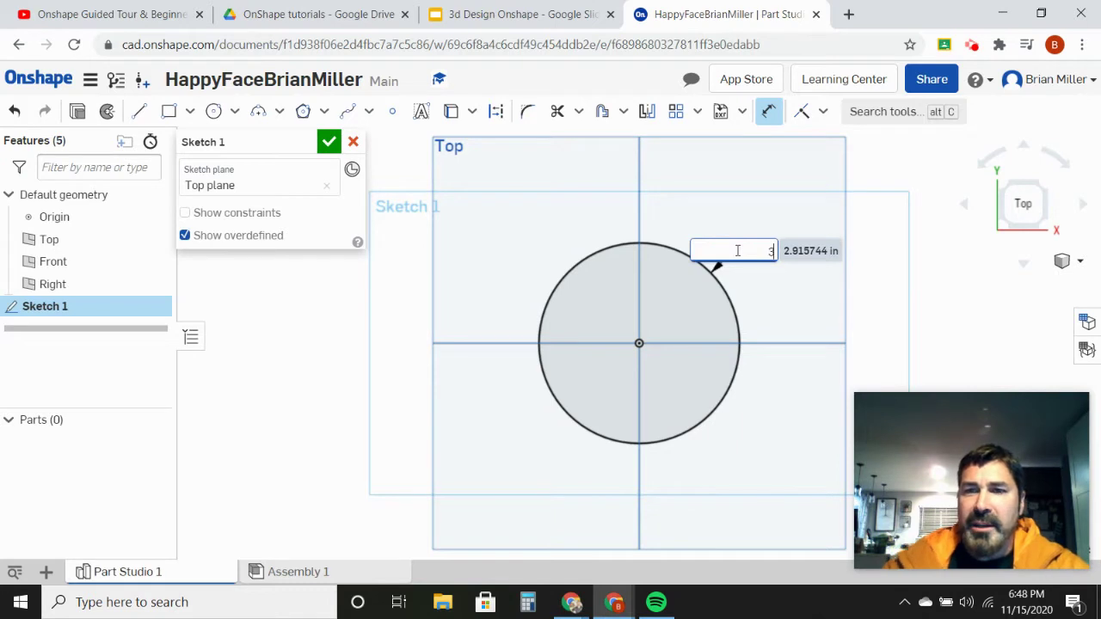
{"action": "key", "text": "Return"}
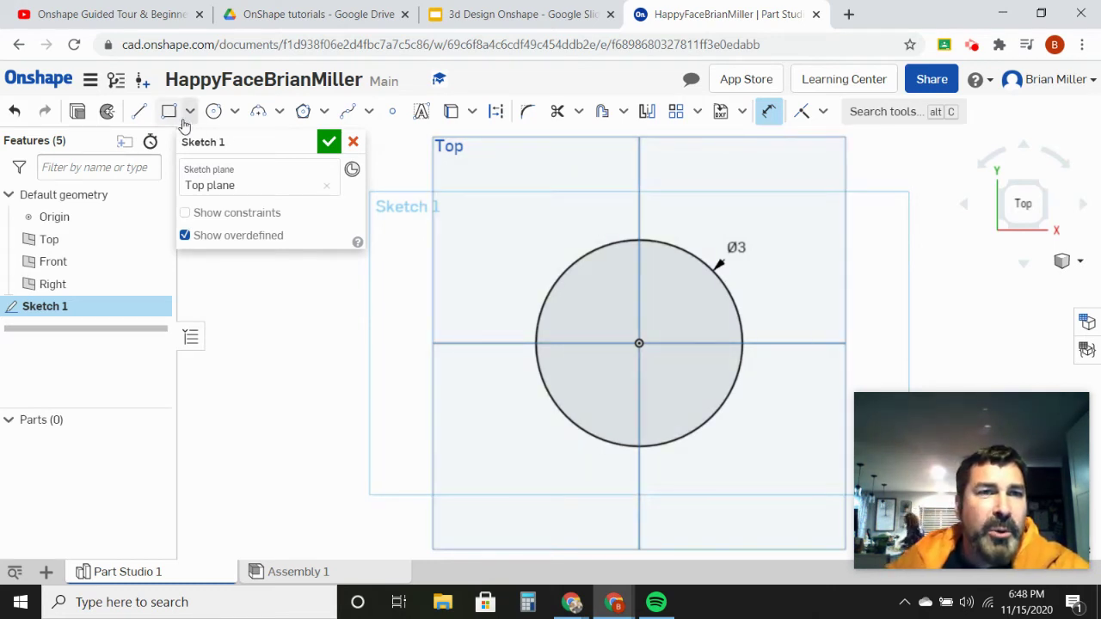
Sketch a crescent mouth in the circle's lower half from two 3-point arcs sharing endpoints, with radii of about 0.86 in and 1.63 in.
{"action": "left_click", "coordinate": [258, 115]}
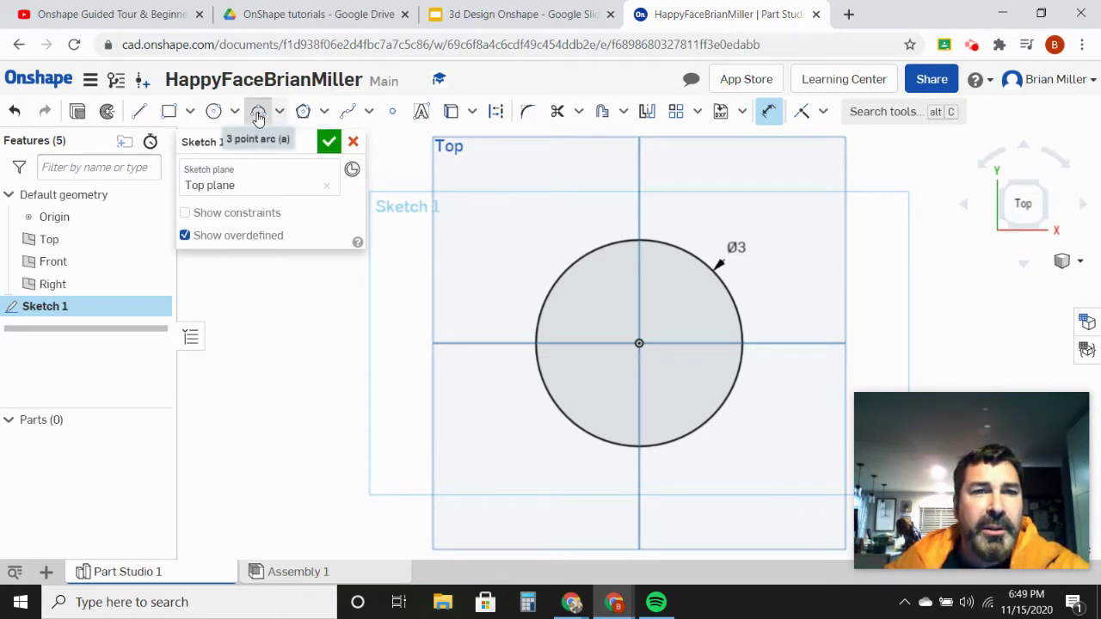
{"action": "left_click", "coordinate": [584, 375]}
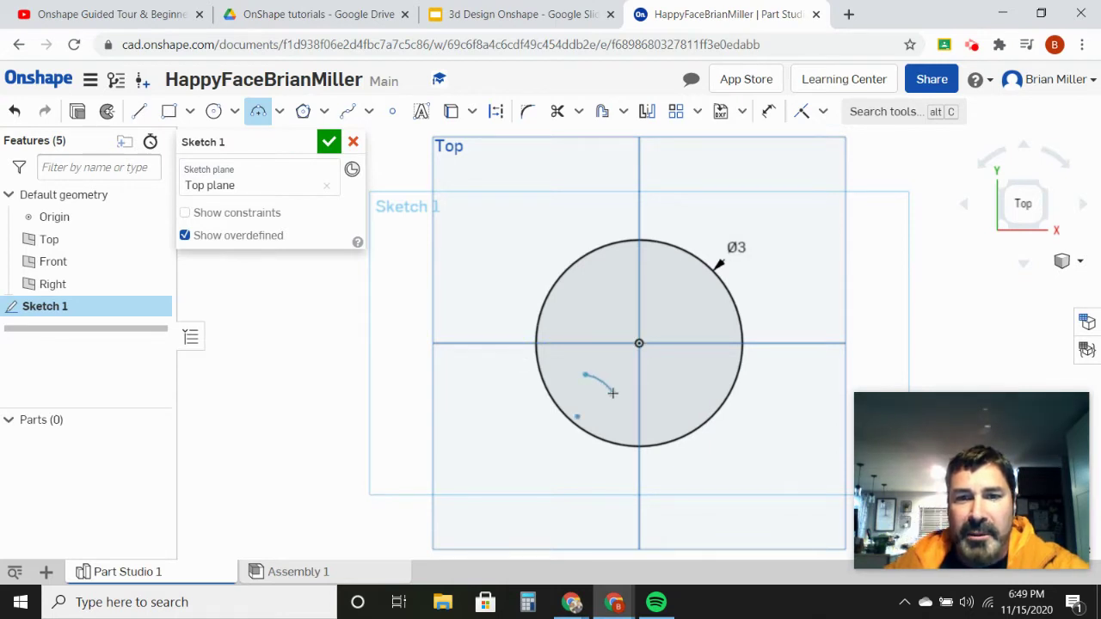
{"action": "left_click", "coordinate": [696, 377]}
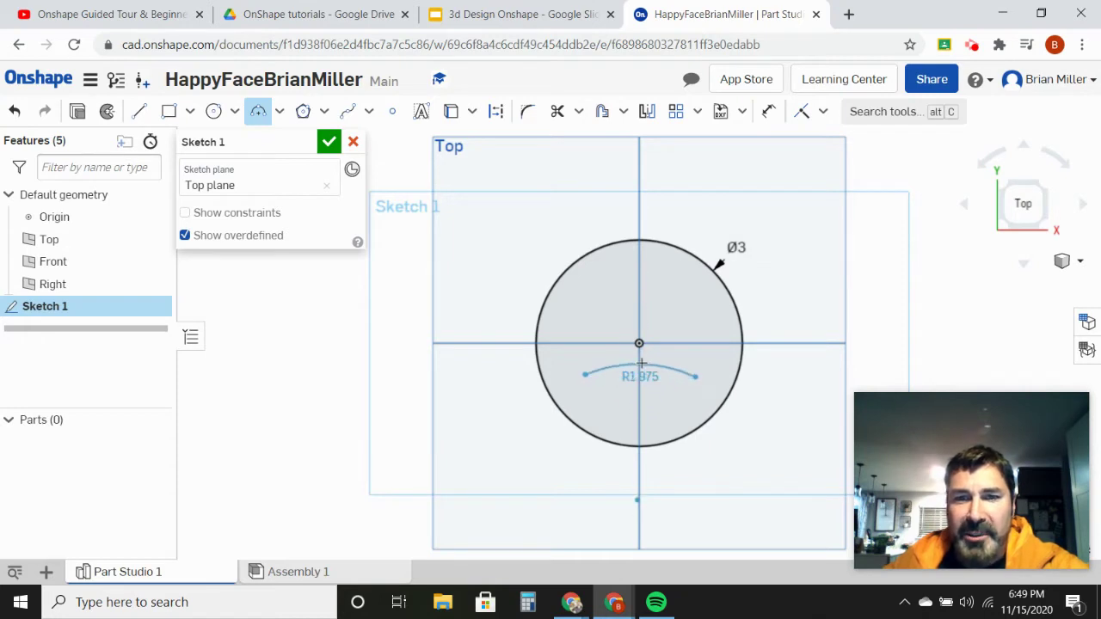
{"action": "left_click", "coordinate": [634, 412]}
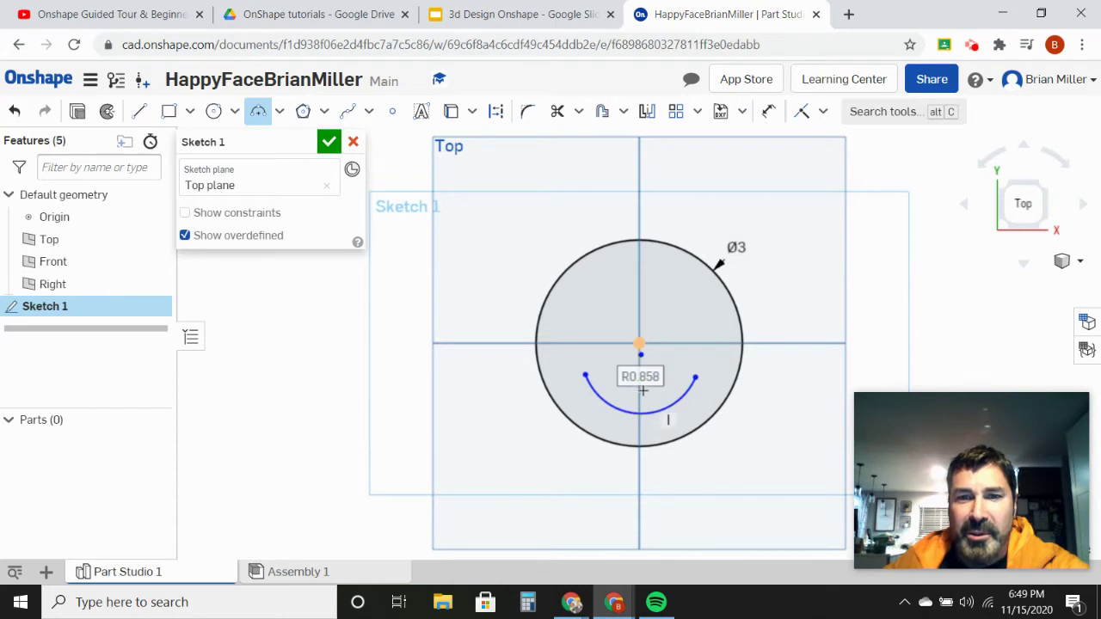
{"action": "left_click", "coordinate": [588, 377]}
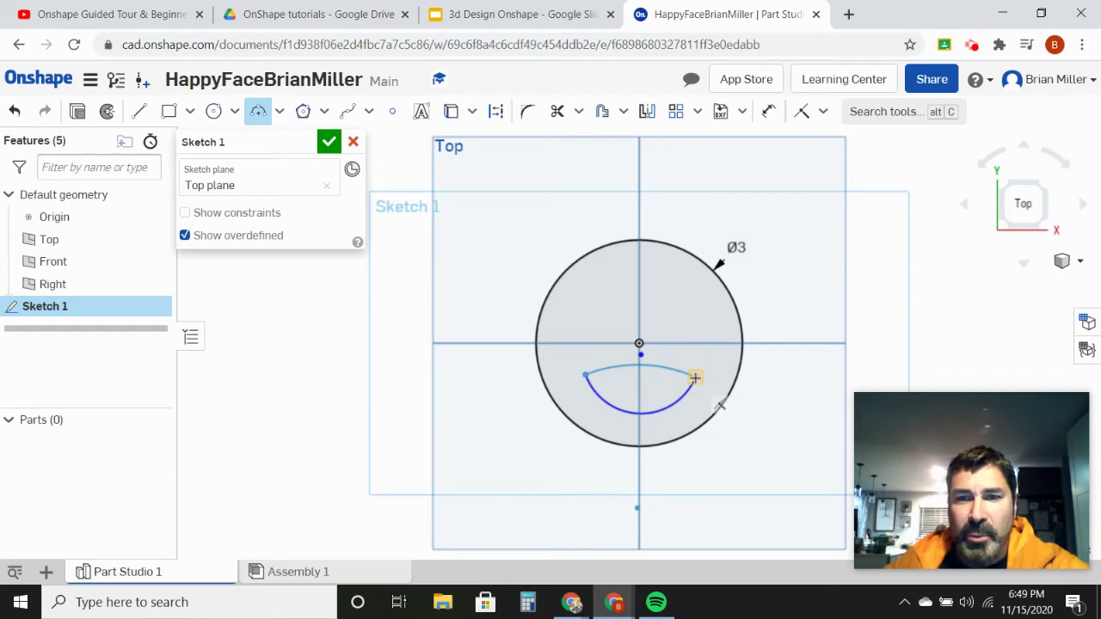
{"action": "left_click", "coordinate": [695, 377]}
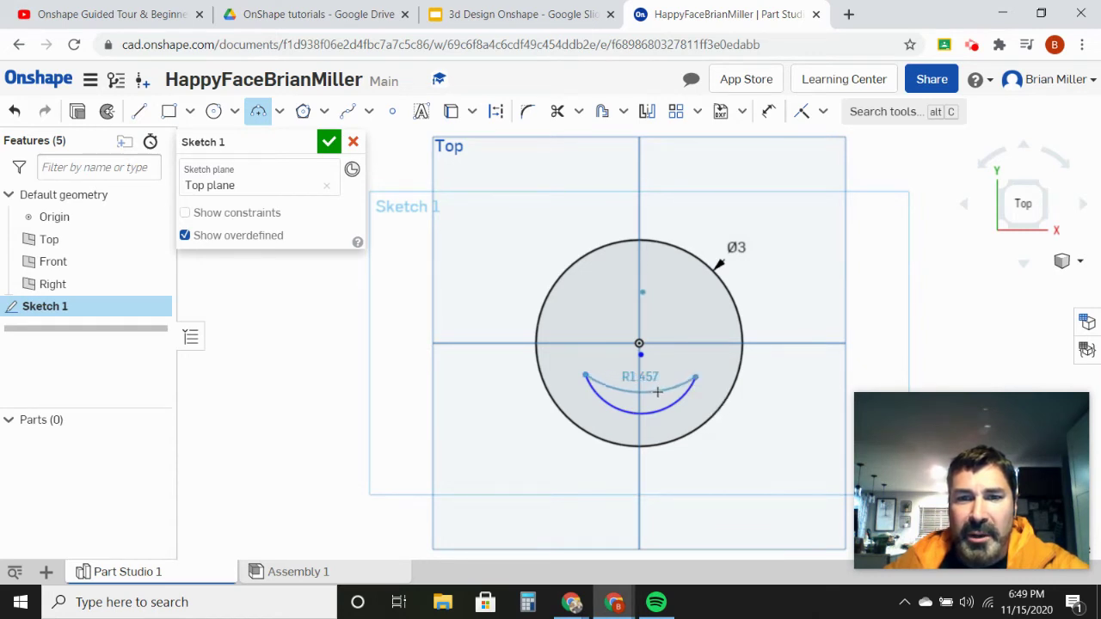
{"action": "left_click", "coordinate": [657, 389]}
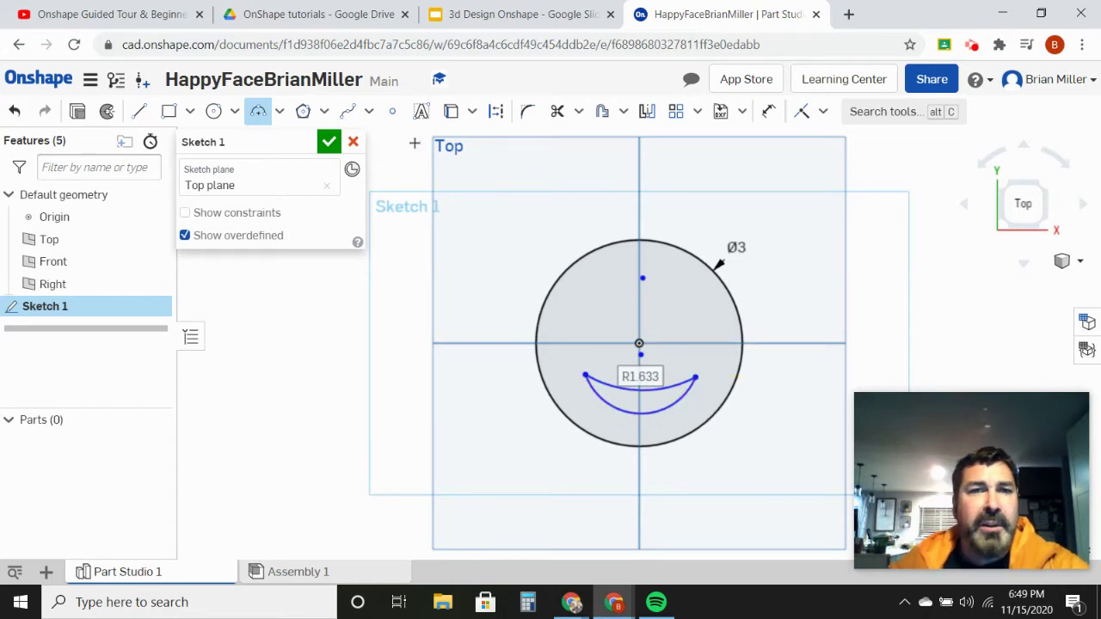
Sketch two rectangular eyes above the mouth, the left about 0.64 by 0.4 in and the right about 0.69 by 0.44 in.
{"action": "left_click", "coordinate": [169, 115]}
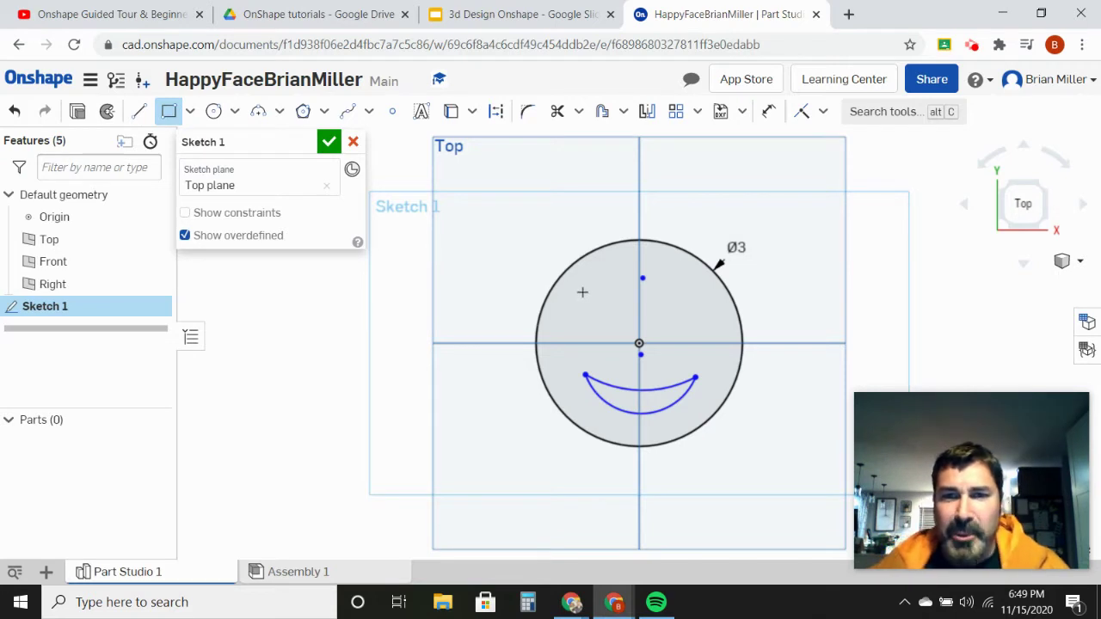
{"action": "left_click", "coordinate": [582, 289]}
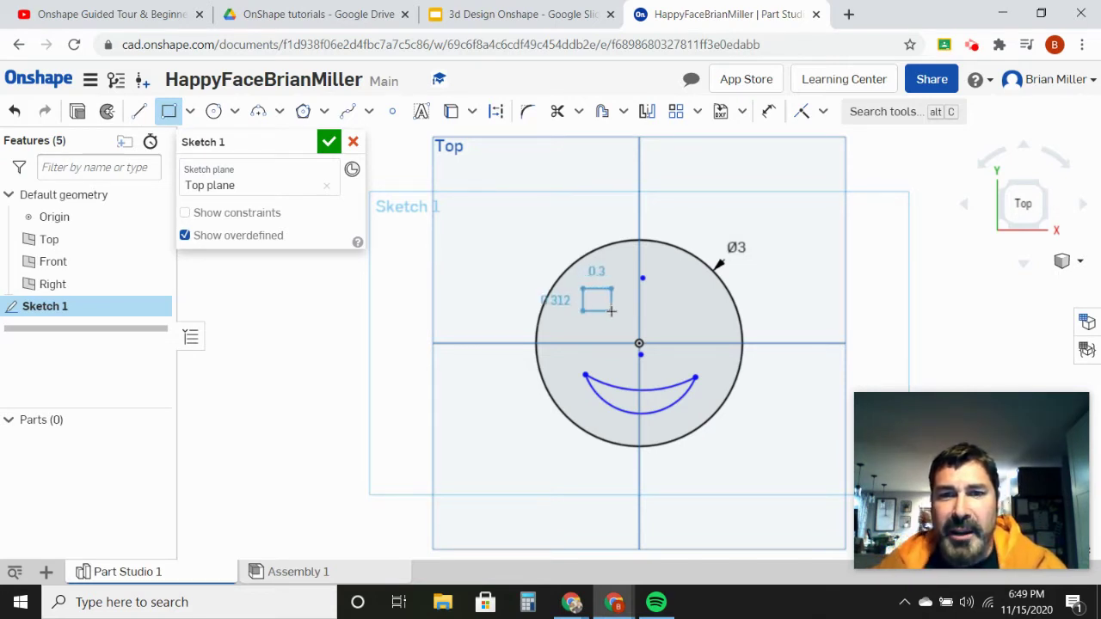
{"action": "left_click", "coordinate": [627, 317]}
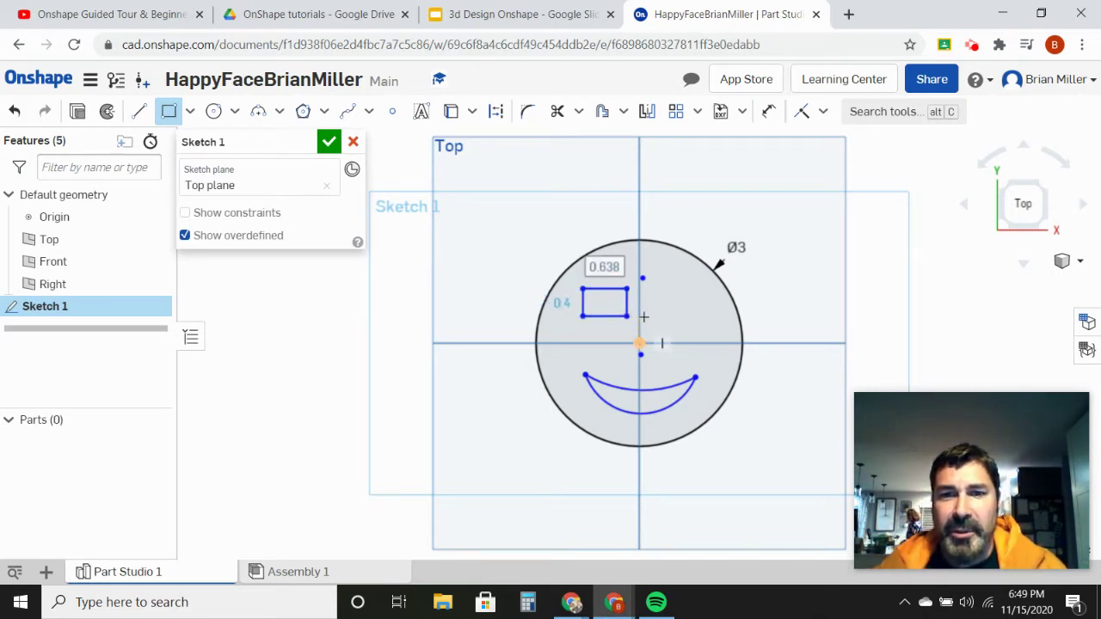
{"action": "left_click", "coordinate": [654, 288]}
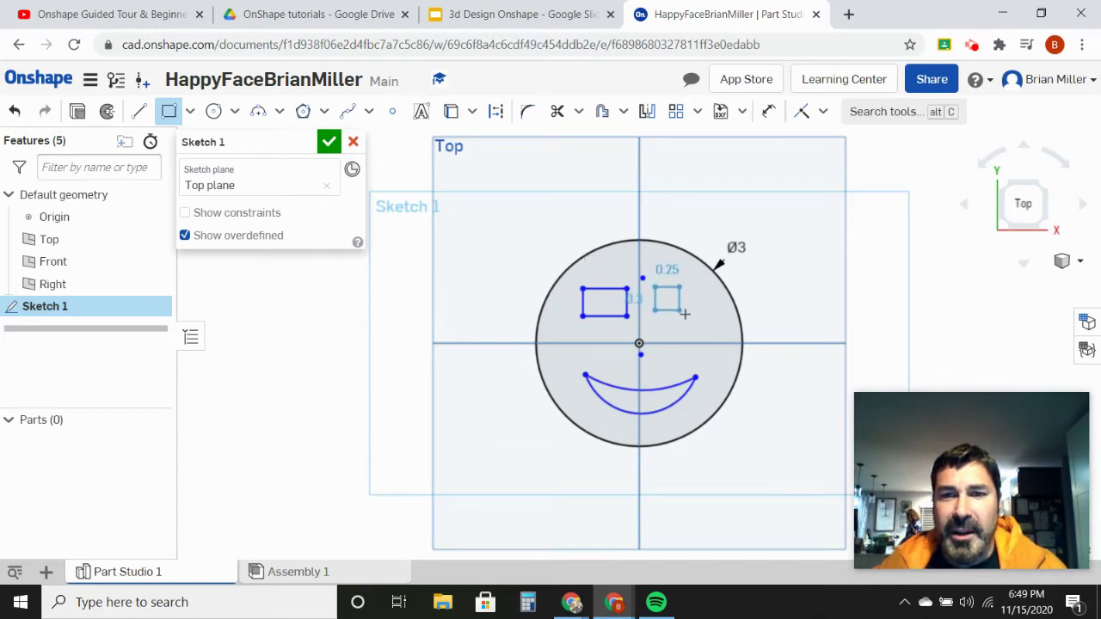
{"action": "left_click", "coordinate": [702, 317]}
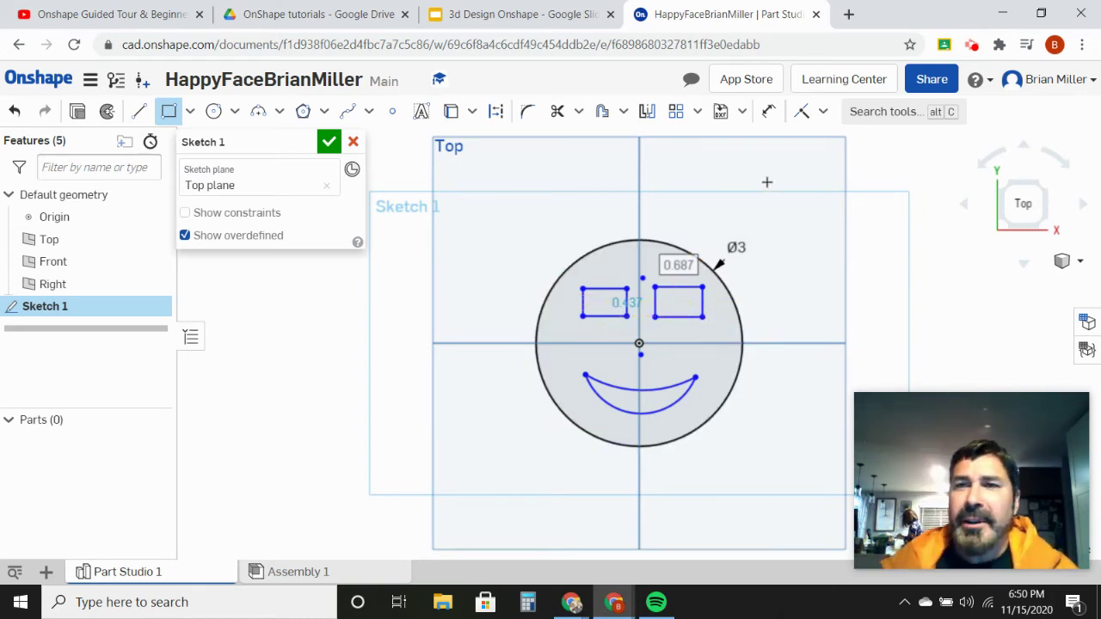
Dimension the right eye rectangle's height and set it to 0.25 in to make it wink.
{"action": "left_click", "coordinate": [769, 113]}
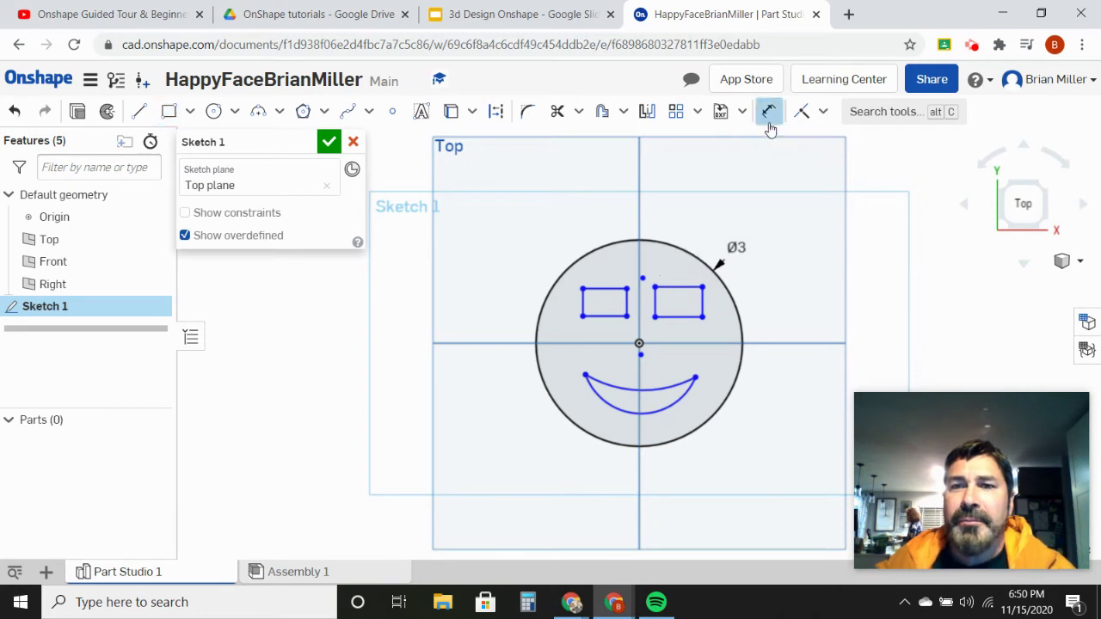
{"action": "left_click", "coordinate": [703, 306]}
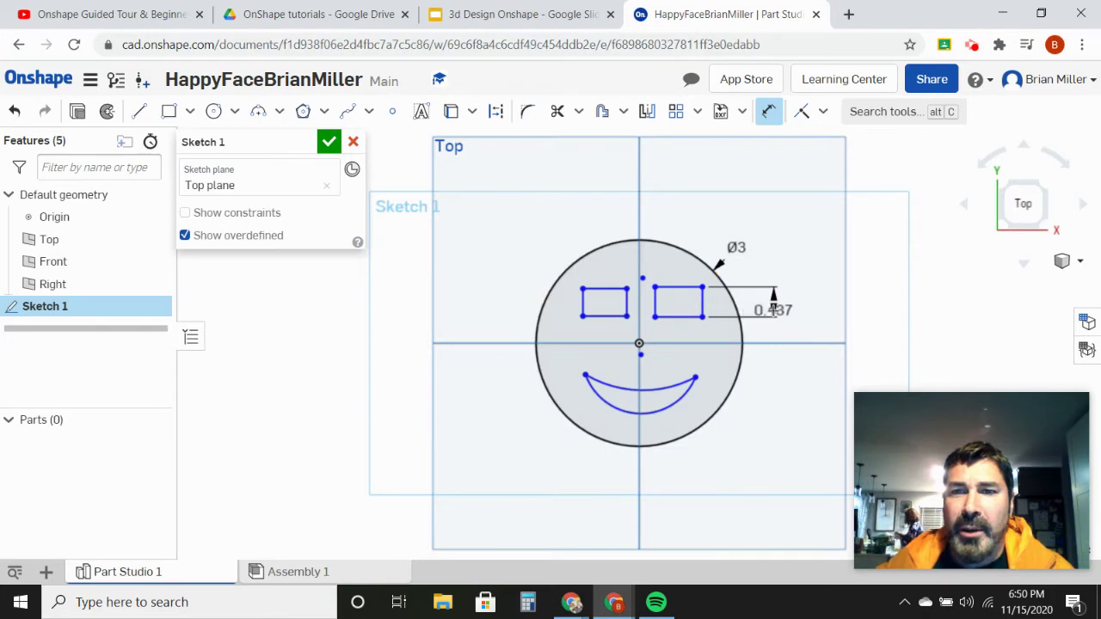
{"action": "left_click", "coordinate": [773, 311]}
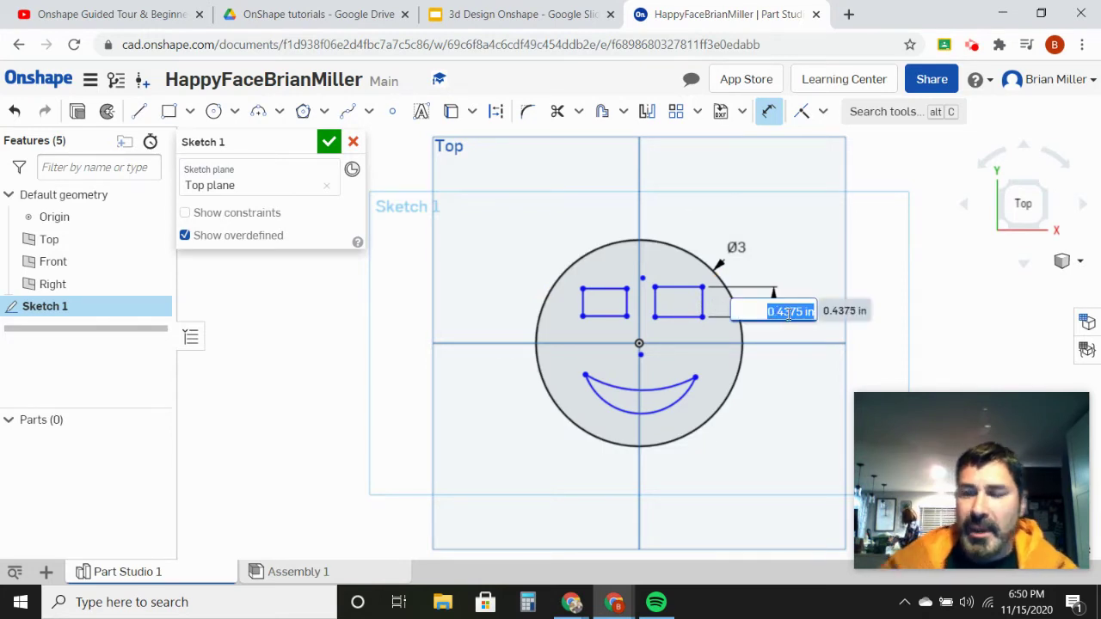
{"action": "key", "text": "BackSpace"}
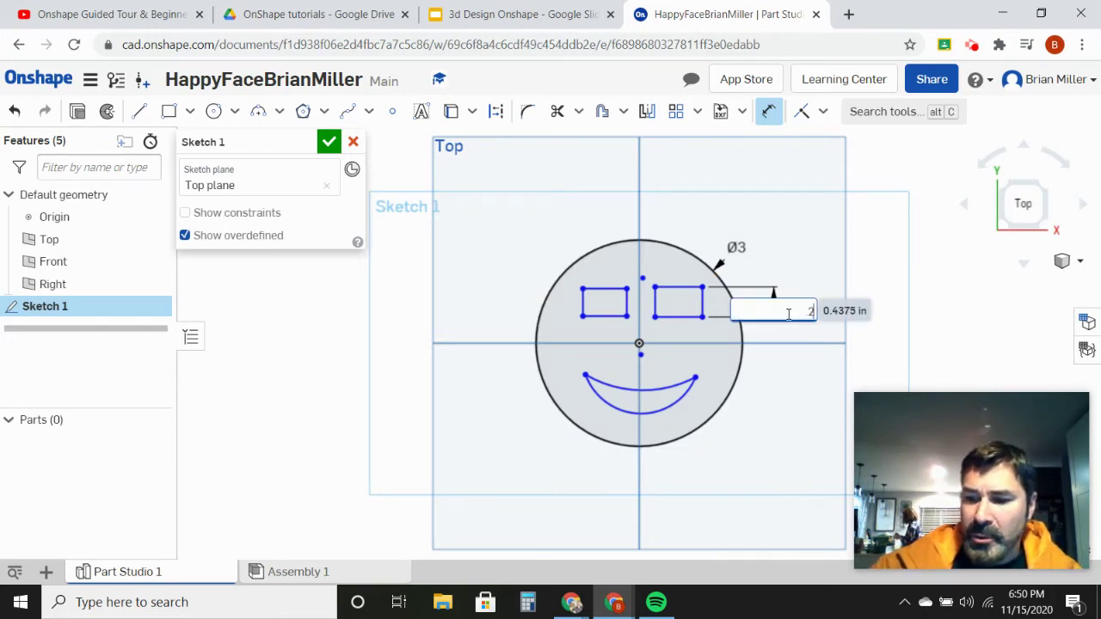
{"action": "type", "text": ".25"}
{"action": "key", "text": "Return"}
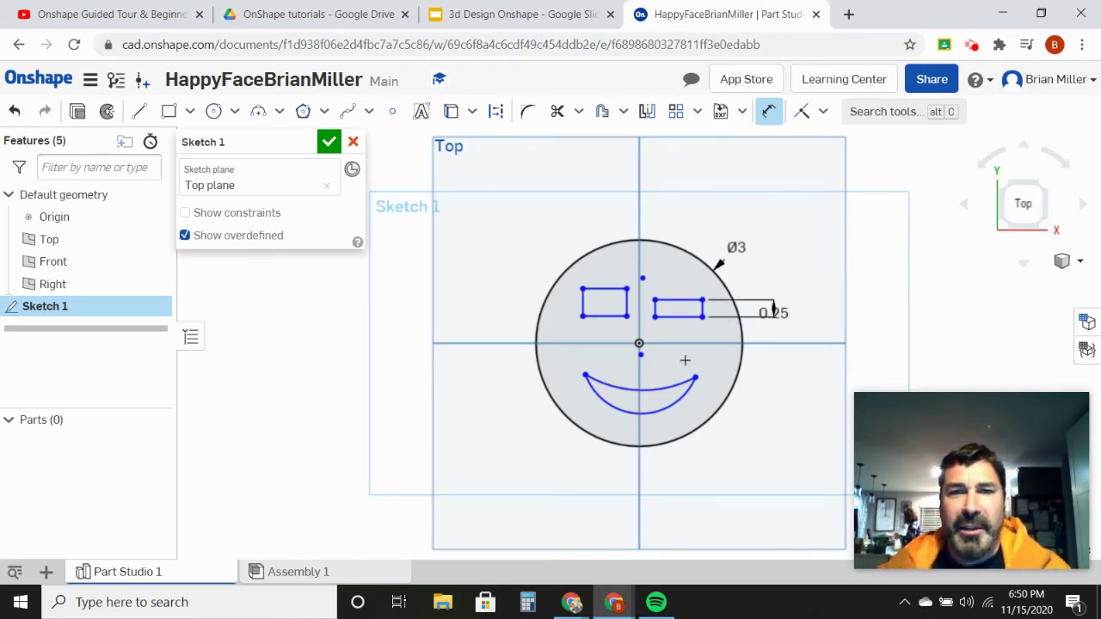
Sketch a closed triangular nose around the origin between the eyes and mouth, with sides about 0.6 in long.
{"action": "left_click", "coordinate": [140, 113]}
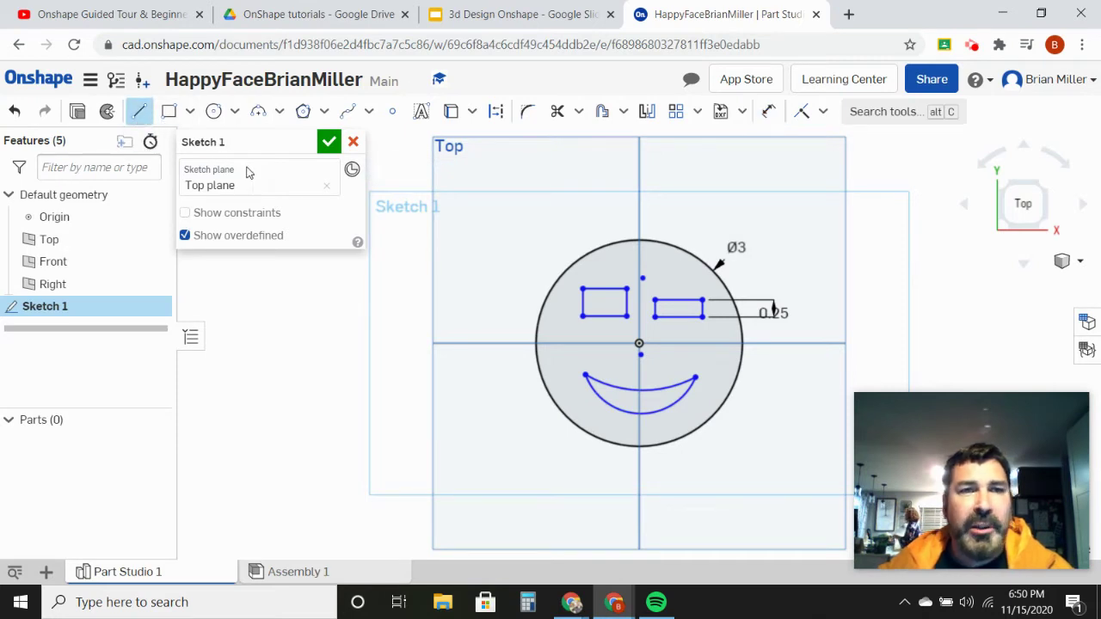
{"action": "left_click", "coordinate": [637, 325]}
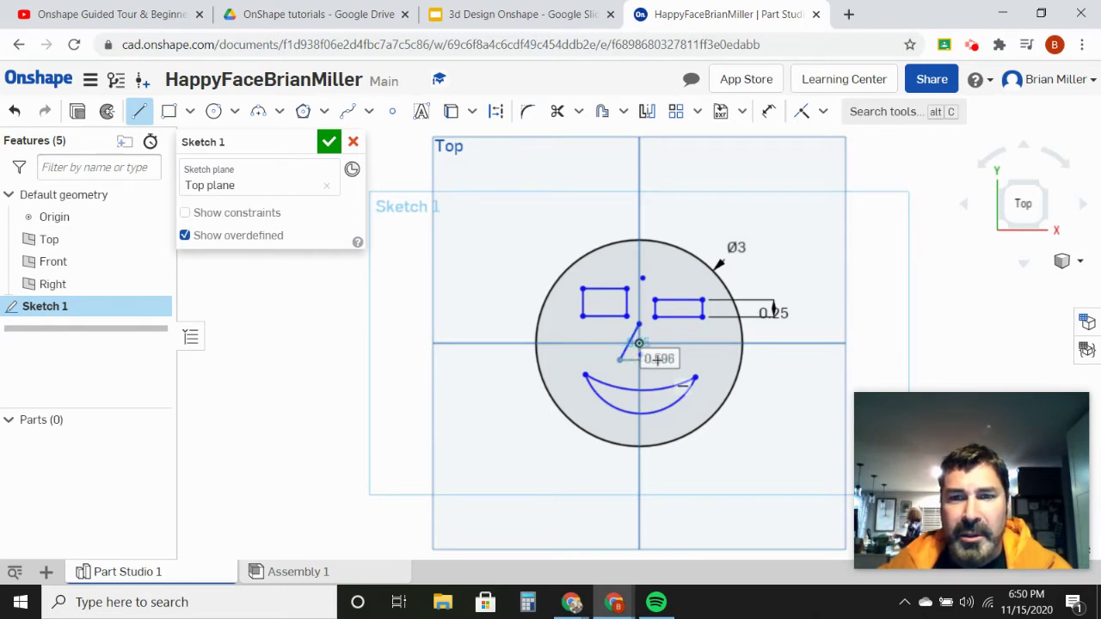
{"action": "left_click", "coordinate": [661, 356]}
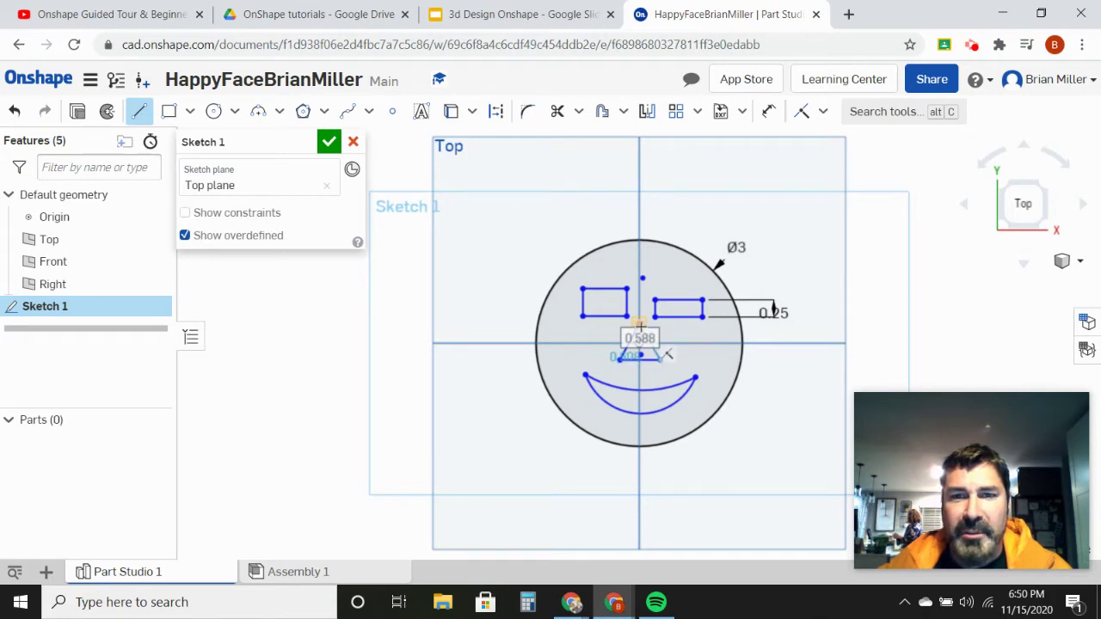
{"action": "left_click", "coordinate": [640, 325]}
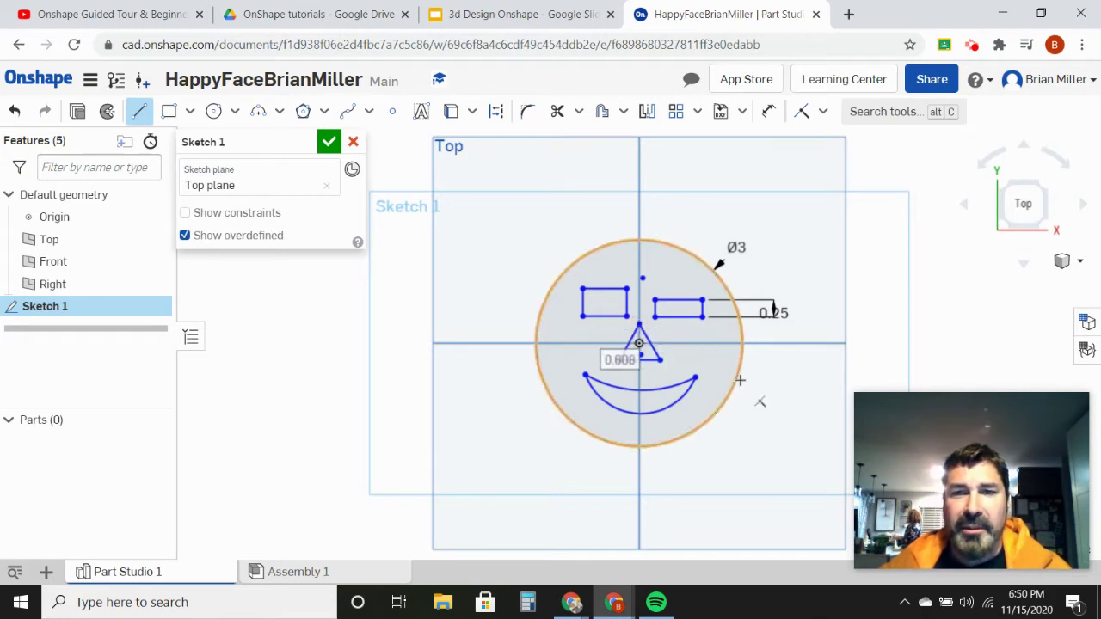
{"action": "left_click", "coordinate": [810, 249]}
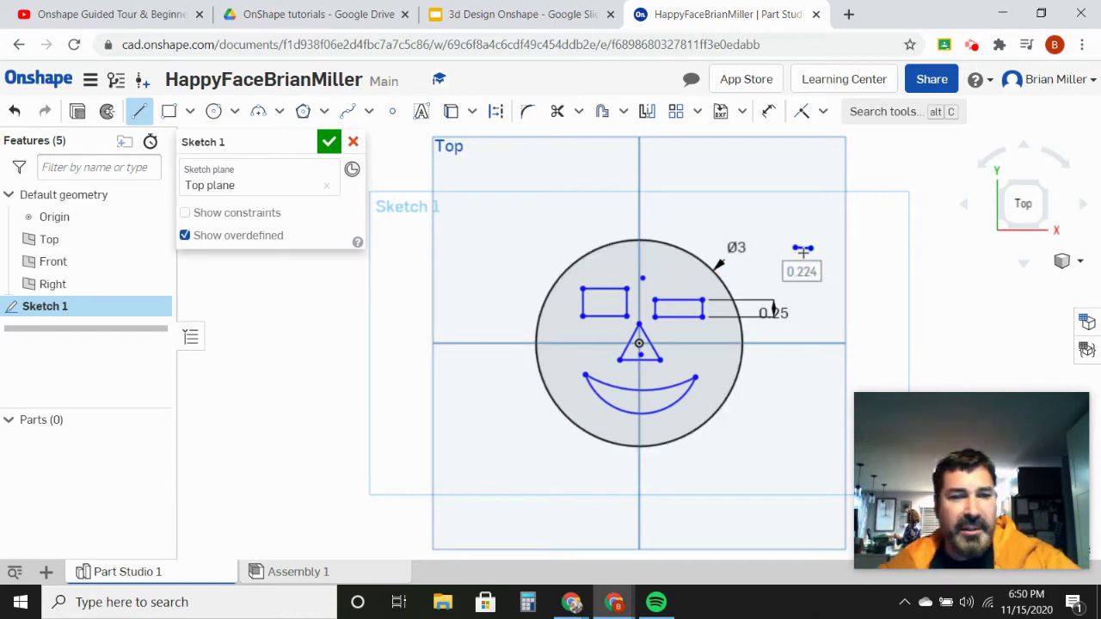
{"action": "key", "text": "Escape"}
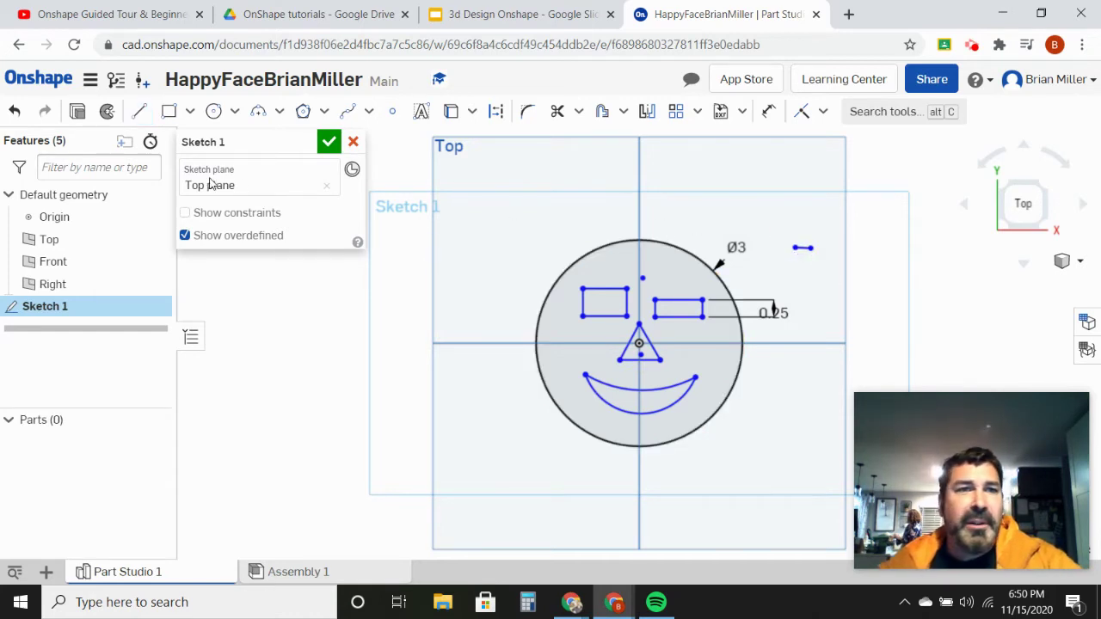
{"action": "left_click", "coordinate": [20, 116]}
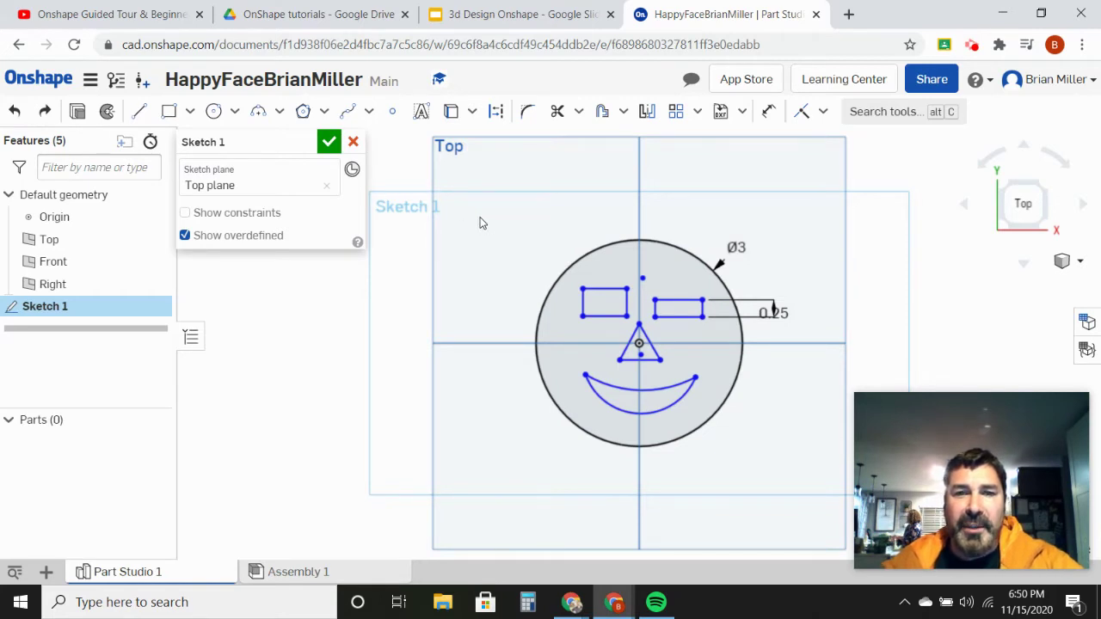
Extrude the face sketch as a new solid to a blind depth of 0.5 in, leaving the eyes, nose and mouth open.
{"action": "mouse_move", "coordinate": [480, 225]}
{"action": "middle_mouse_down"}
{"action": "mouse_move", "coordinate": [474, 246]}
{"action": "mouse_move", "coordinate": [447, 219]}
{"action": "mouse_move", "coordinate": [521, 216]}
{"action": "mouse_move", "coordinate": [525, 255]}
{"action": "mouse_move", "coordinate": [455, 266]}
{"action": "mouse_move", "coordinate": [465, 219]}
{"action": "mouse_move", "coordinate": [508, 248]}
{"action": "mouse_move", "coordinate": [483, 246]}
{"action": "middle_mouse_up"}
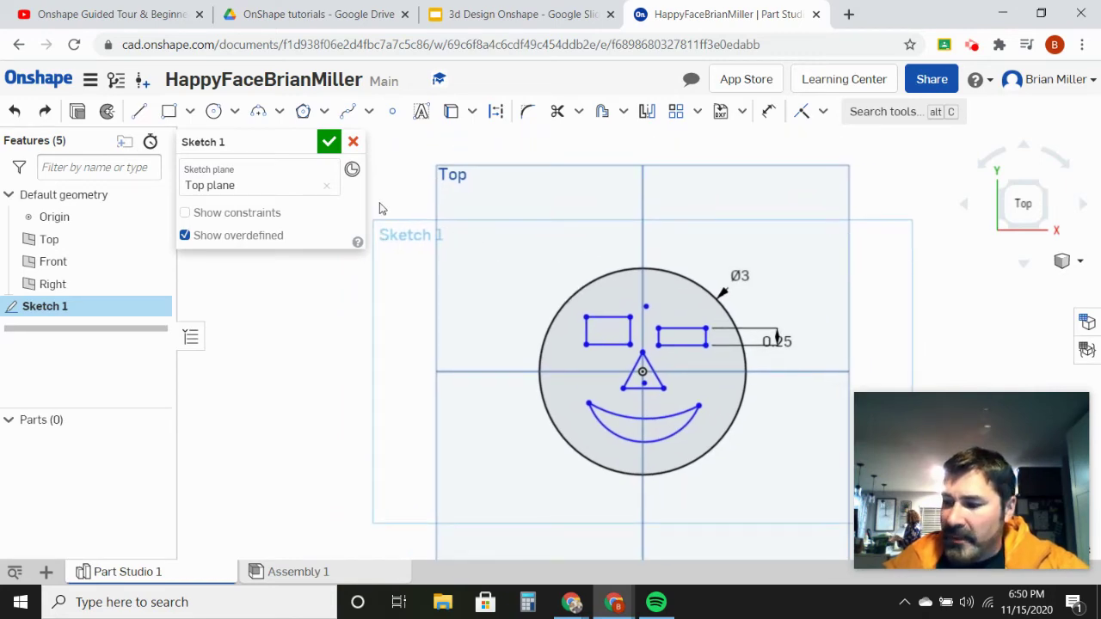
{"action": "mouse_move", "coordinate": [382, 209]}
{"action": "right_mouse_down"}
{"action": "mouse_move", "coordinate": [435, 245]}
{"action": "mouse_move", "coordinate": [351, 209]}
{"action": "mouse_move", "coordinate": [300, 204]}
{"action": "mouse_move", "coordinate": [317, 201]}
{"action": "mouse_move", "coordinate": [387, 261]}
{"action": "mouse_move", "coordinate": [379, 252]}
{"action": "mouse_move", "coordinate": [374, 262]}
{"action": "right_mouse_up"}
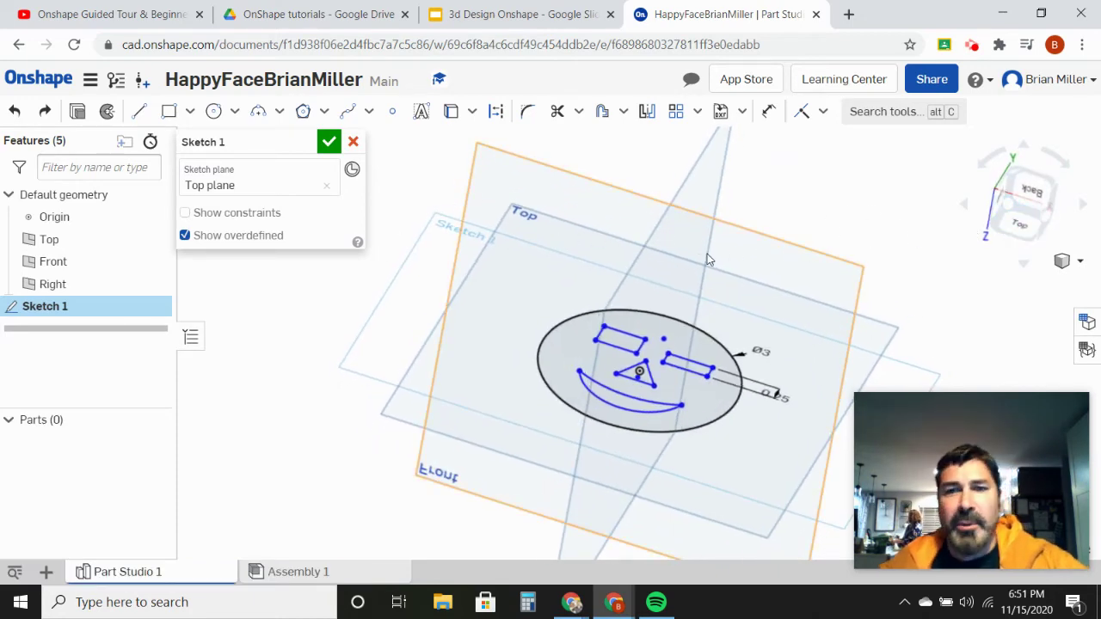
{"action": "left_click", "coordinate": [77, 112]}
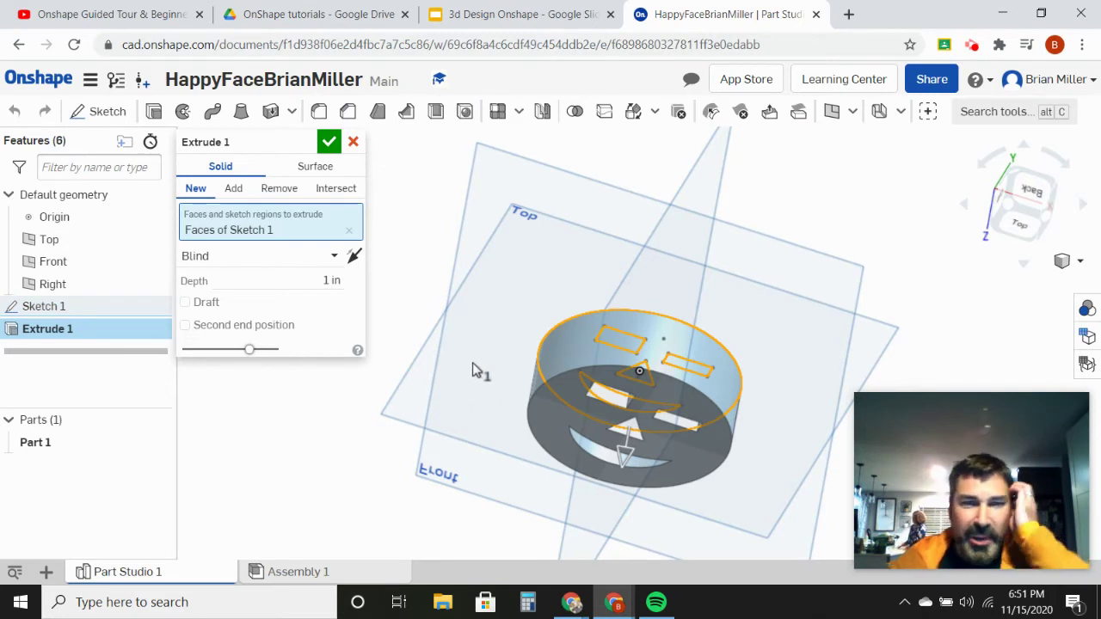
{"action": "left_click", "coordinate": [331, 280]}
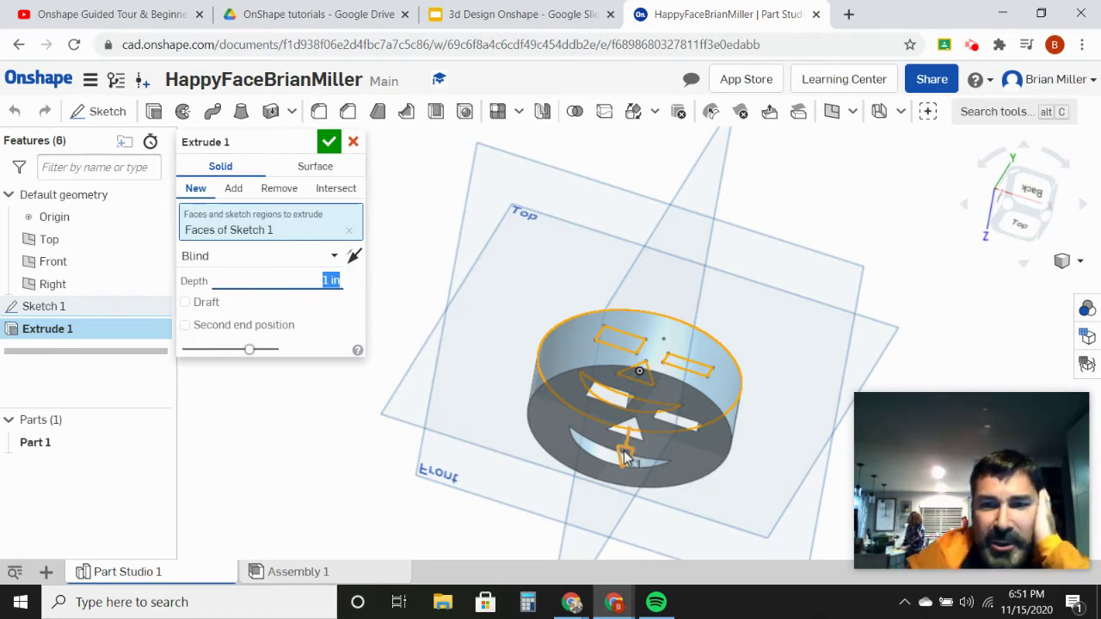
{"action": "left_click_drag", "start_coordinate": [626, 454], "coordinate": [618, 486]}
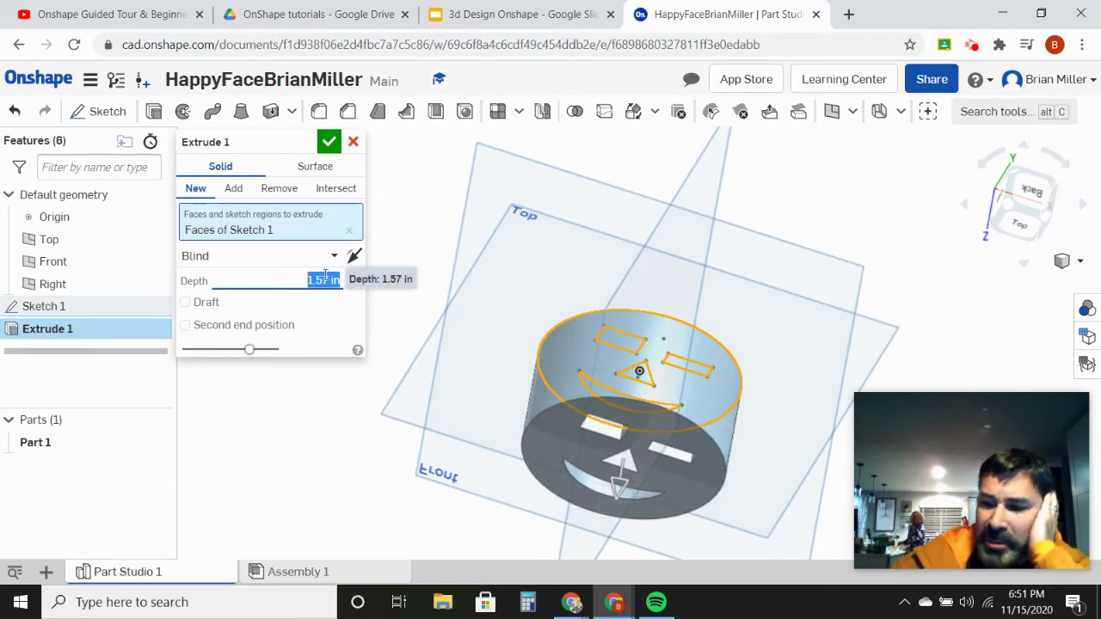
{"action": "key", "text": "BackSpace"}
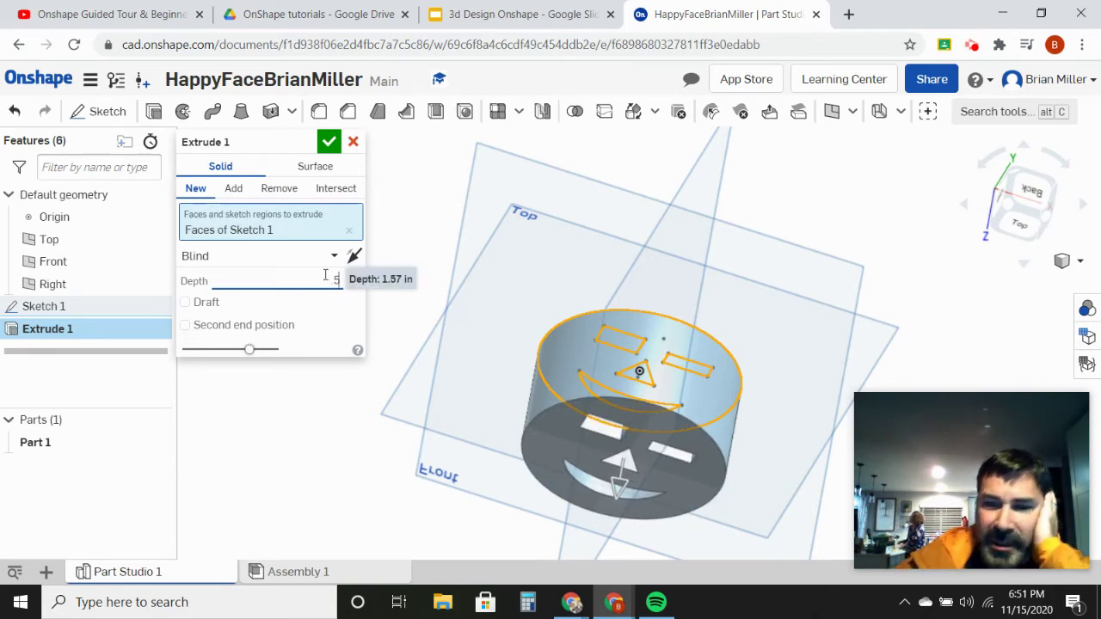
{"action": "type", "text": ".5"}
{"action": "key", "text": "Return"}
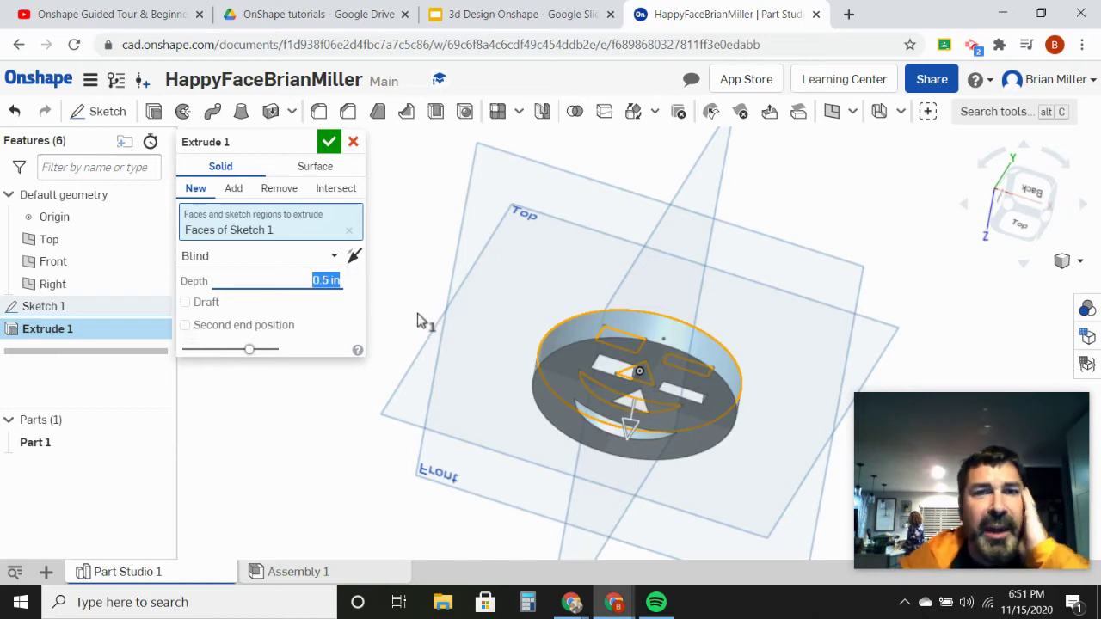
{"action": "left_click", "coordinate": [329, 142]}
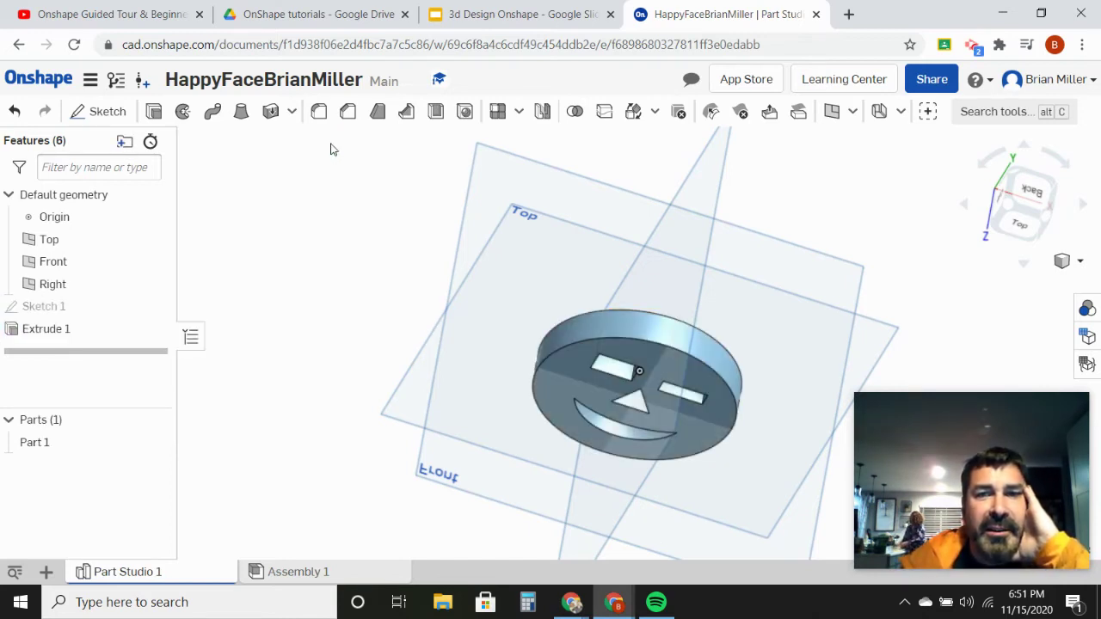
Examine the extruded face from the top, the back and tilted angles to check its thickness and cutouts.
{"action": "left_click", "coordinate": [1020, 227]}
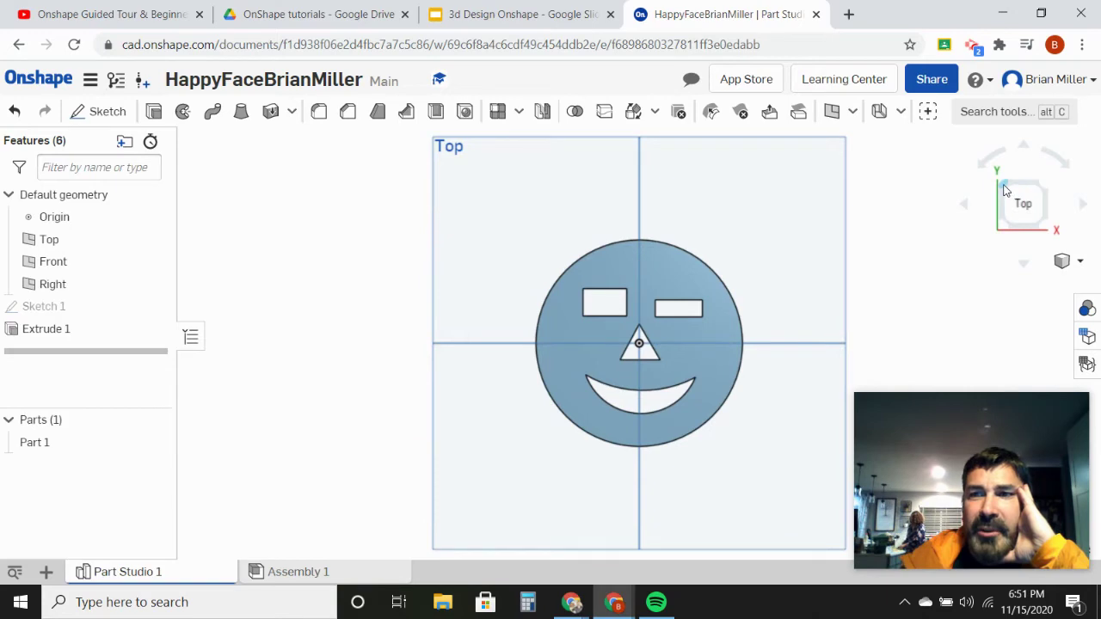
{"action": "left_click", "coordinate": [1003, 189]}
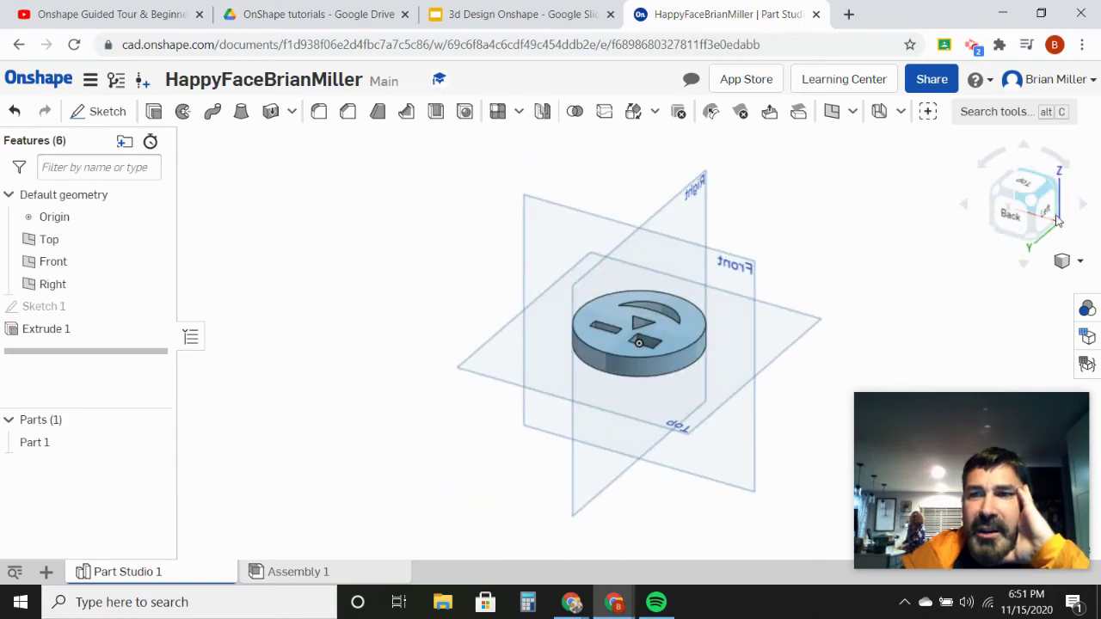
{"action": "left_click", "coordinate": [1023, 189]}
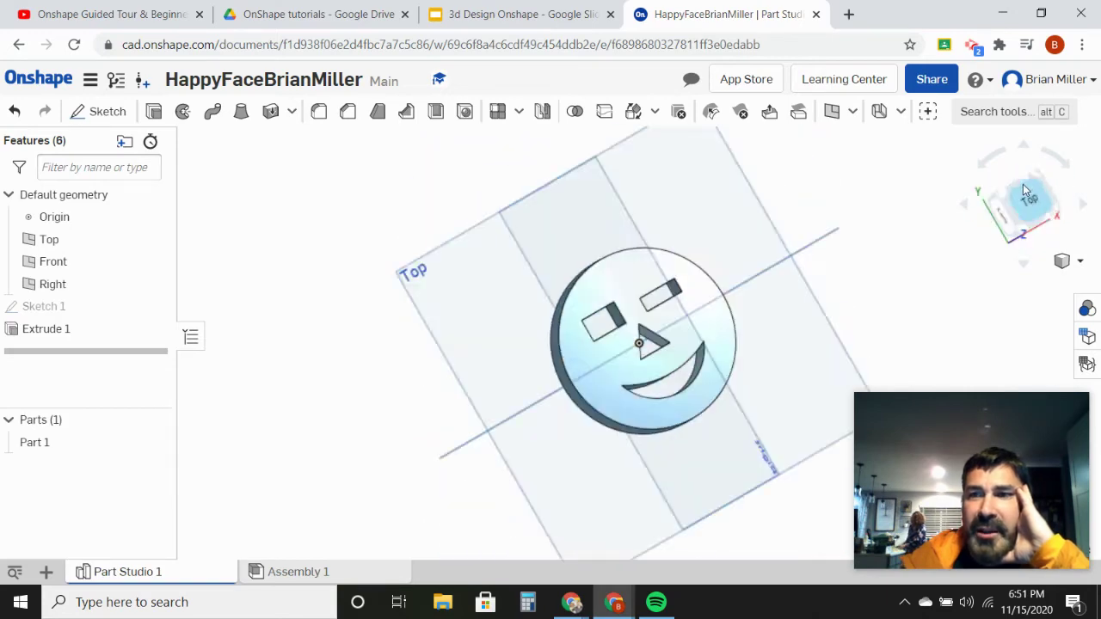
{"action": "left_click", "coordinate": [1043, 227]}
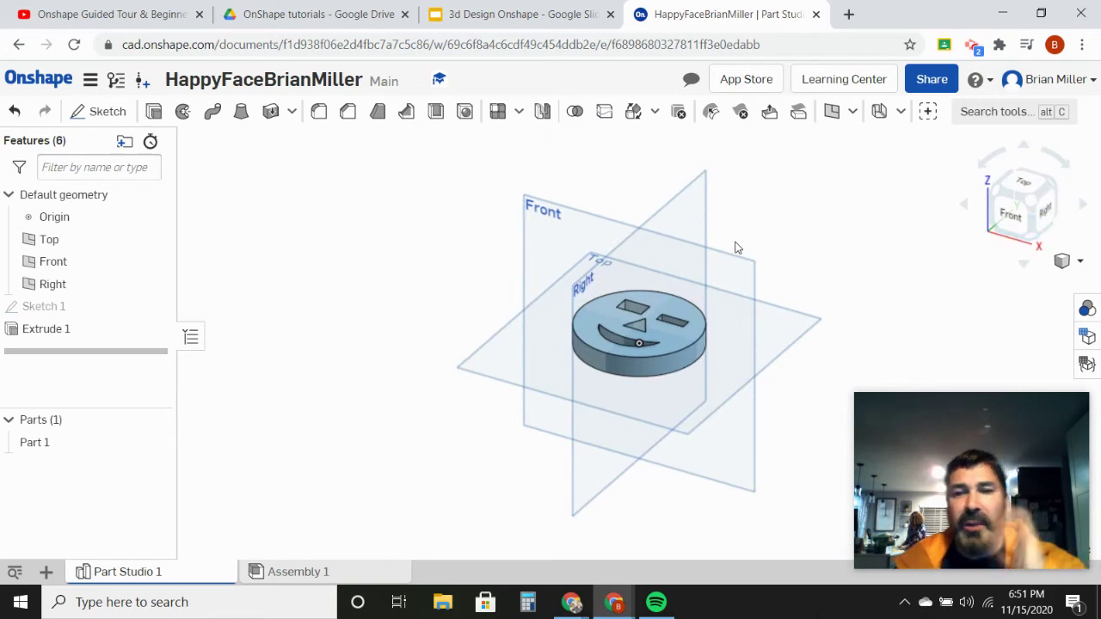
{"action": "middle_click_drag", "start_coordinate": [736, 249], "coordinate": [681, 266]}
{"action": "right_click_drag", "start_coordinate": [681, 269], "coordinate": [699, 286]}
{"action": "scroll", "coordinate": [698, 291], "scroll_direction": "down", "scroll_amount": 4}
{"action": "scroll", "coordinate": [698, 294], "scroll_direction": "up", "scroll_amount": 7}
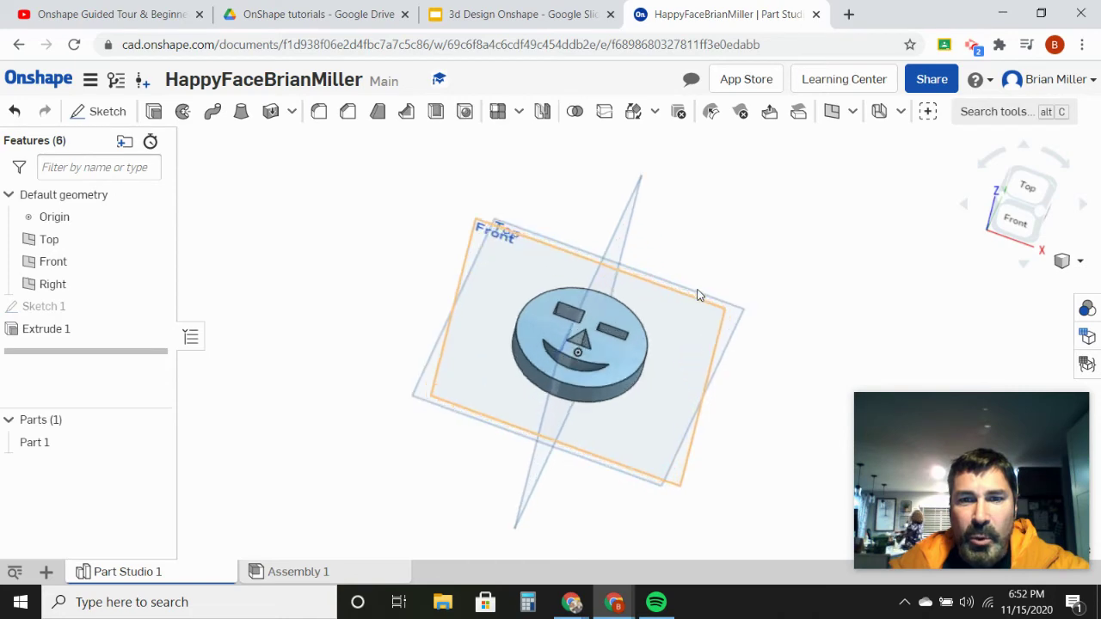
{"action": "scroll", "coordinate": [698, 294], "scroll_direction": "down", "scroll_amount": 3}
{"action": "right_click_drag", "start_coordinate": [678, 317], "coordinate": [673, 357]}
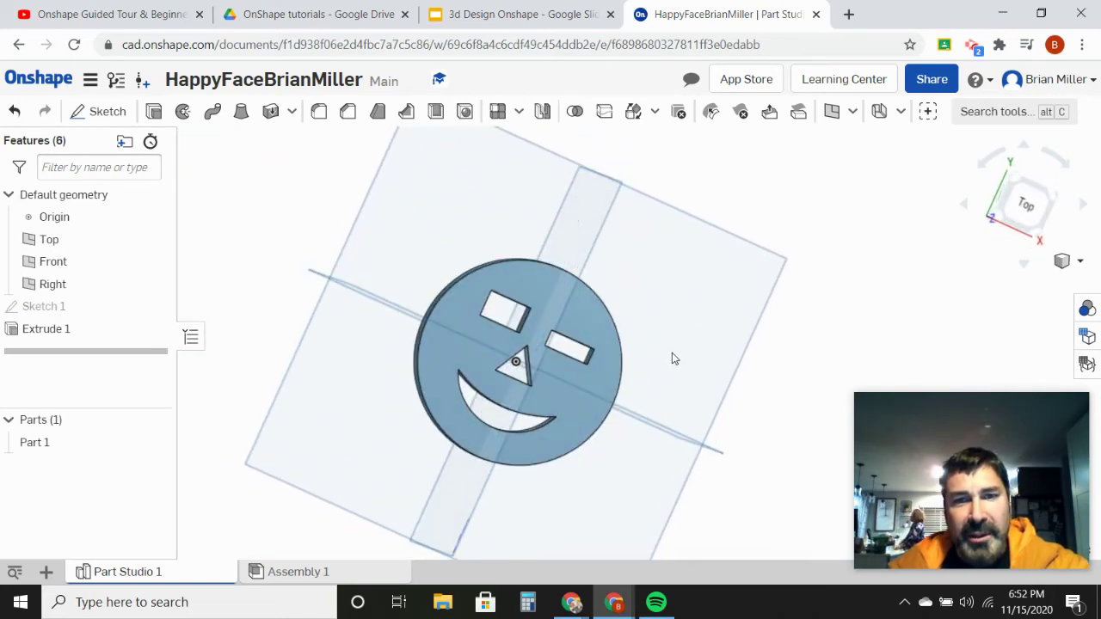
{"action": "left_click", "coordinate": [1021, 208]}
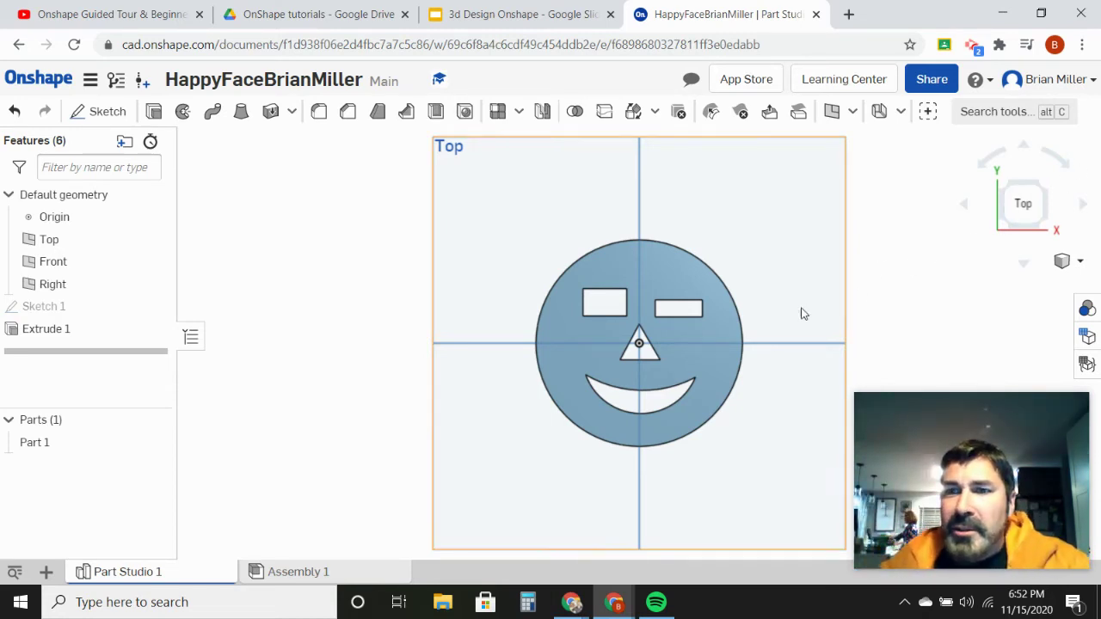
Fillet the head's outer top circular edge with a 0.3 in radius.
{"action": "right_click_drag", "start_coordinate": [750, 311], "coordinate": [778, 274]}
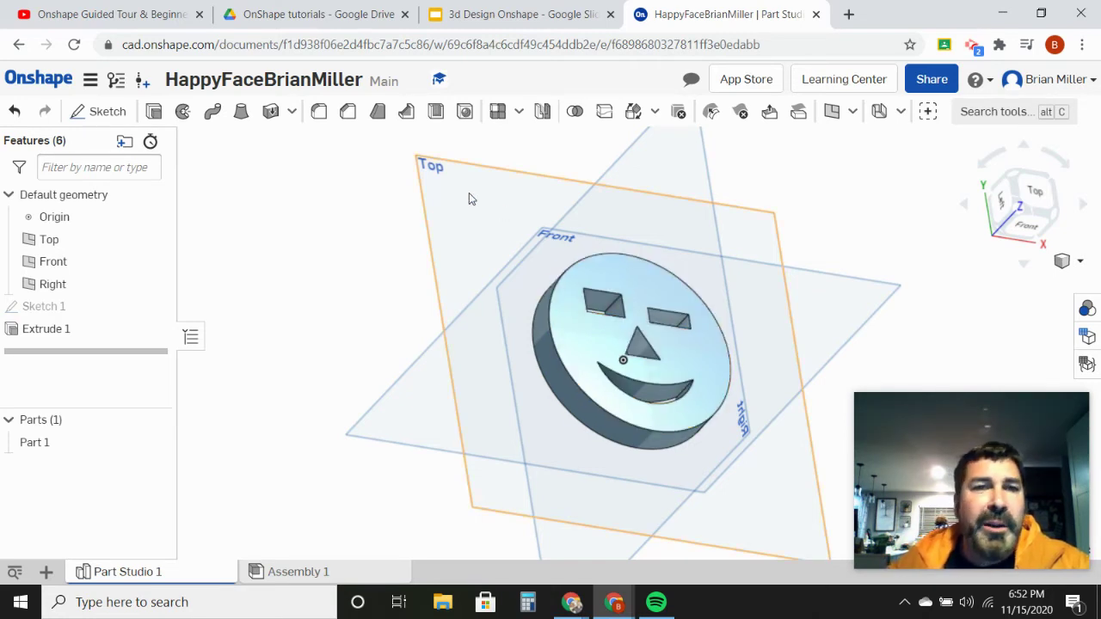
{"action": "left_click", "coordinate": [319, 115]}
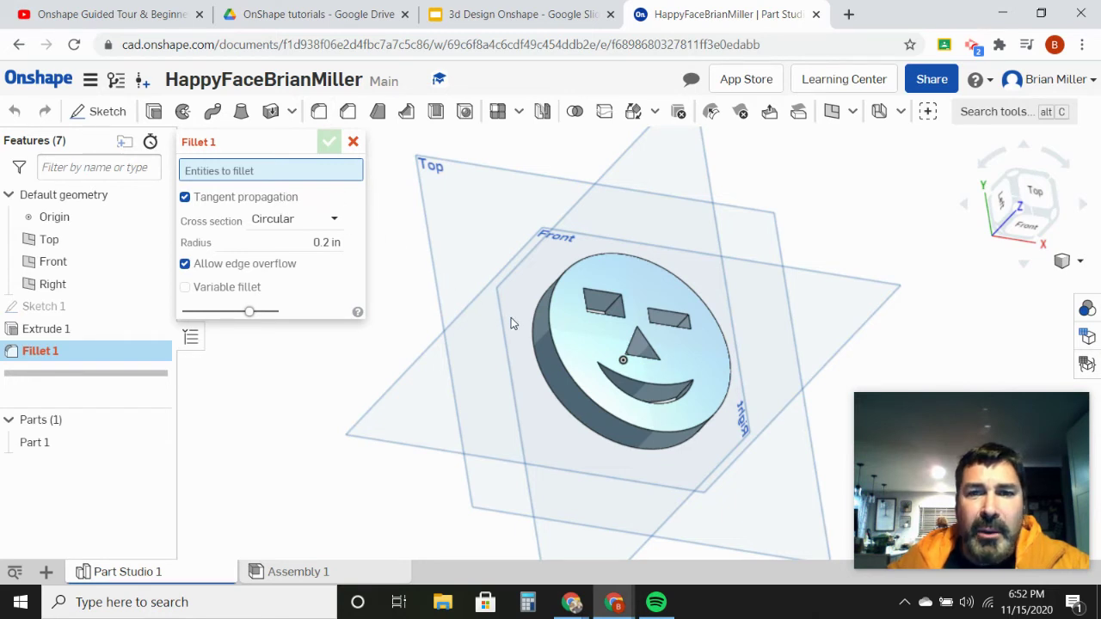
{"action": "left_click", "coordinate": [553, 345]}
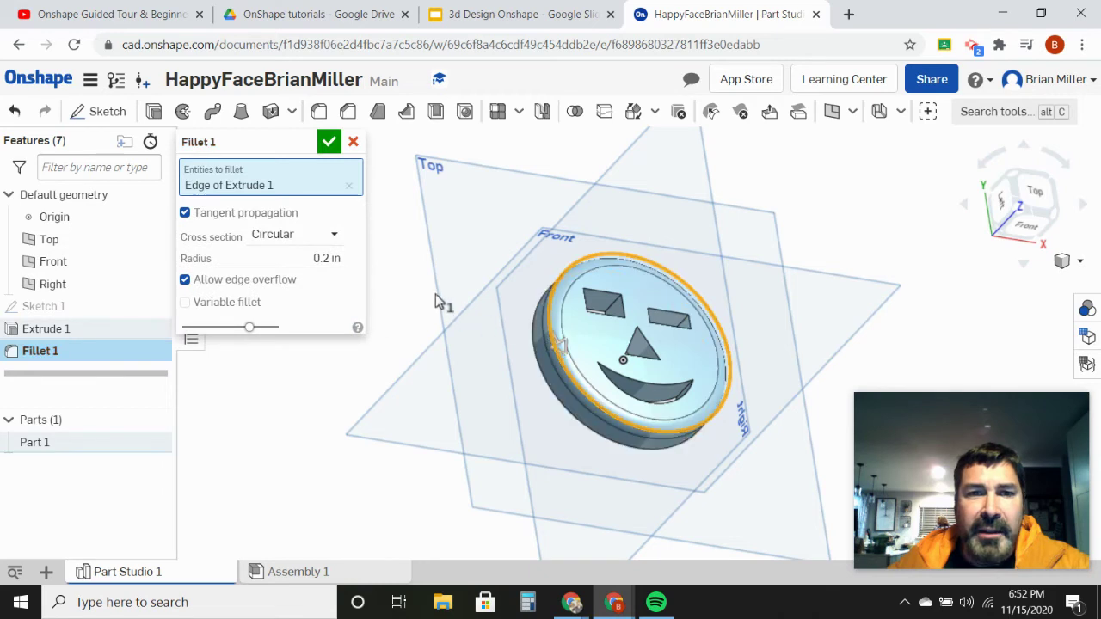
{"action": "left_click", "coordinate": [327, 260]}
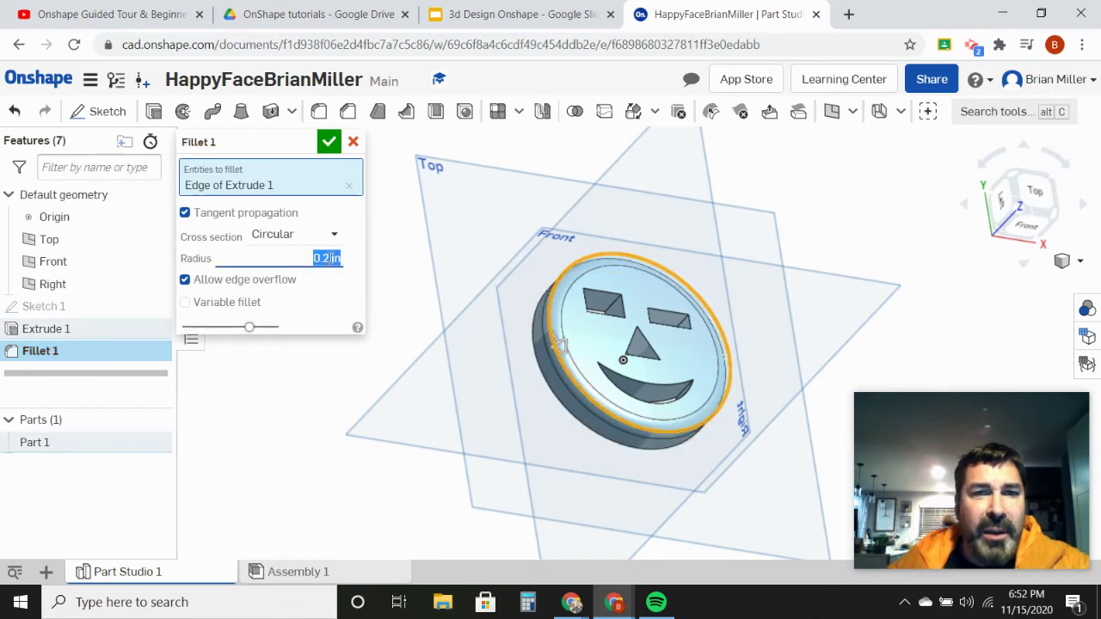
{"action": "key", "text": "BackSpace"}
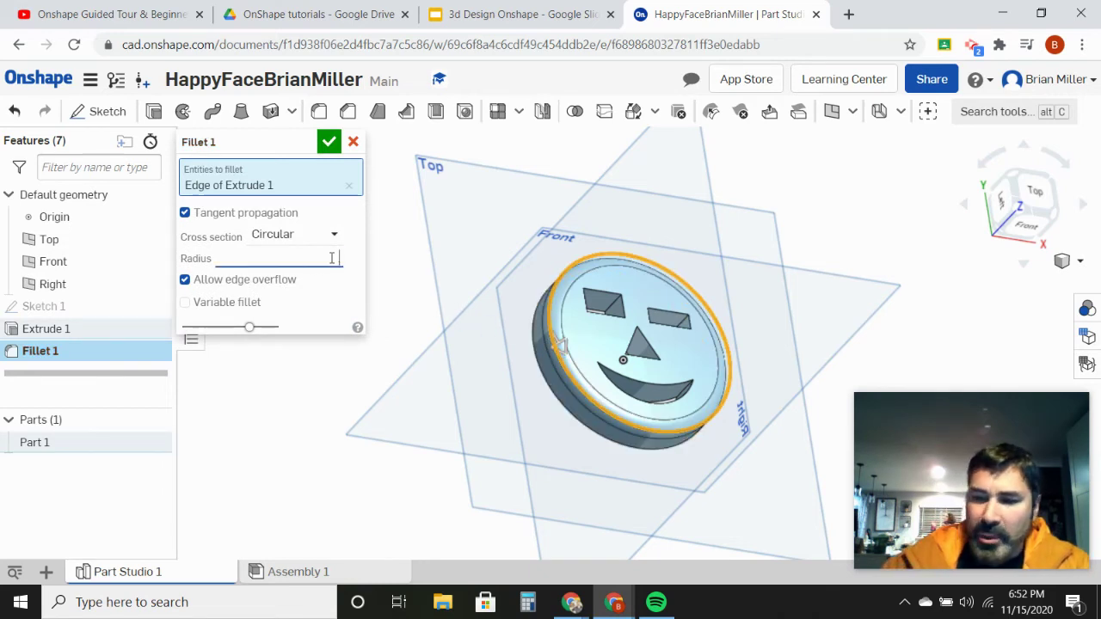
{"action": "type", "text": ".3"}
{"action": "key", "text": "Return"}
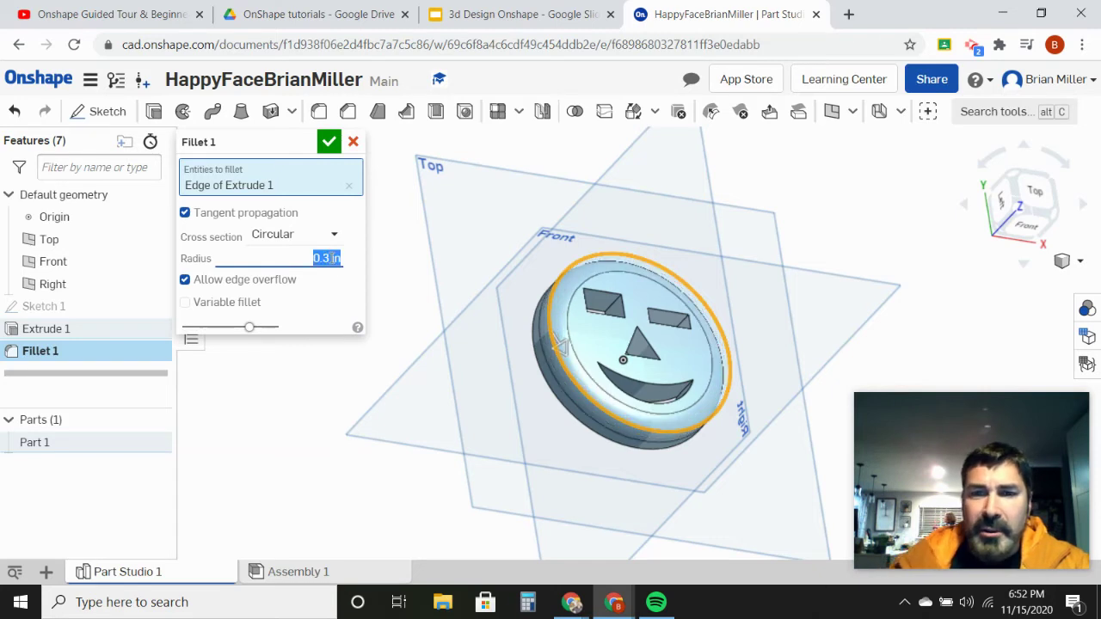
{"action": "left_click", "coordinate": [330, 144]}
Start a new sketch on the flat front surface of the face, seen straight from the top.
{"action": "right_click_drag", "start_coordinate": [512, 294], "coordinate": [745, 295]}
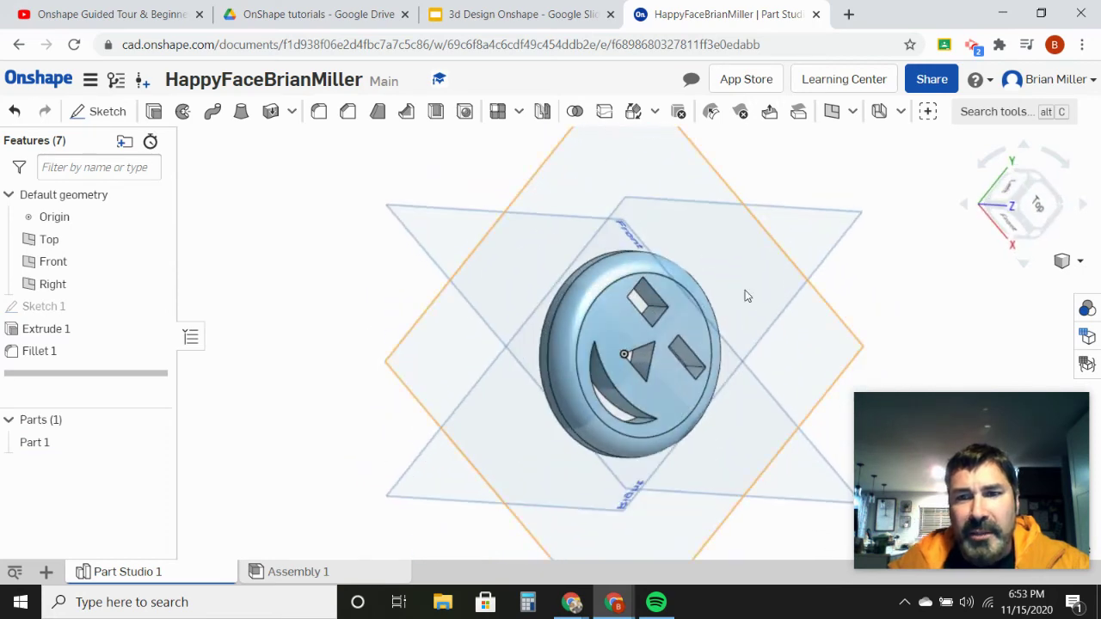
{"action": "left_click", "coordinate": [1037, 215]}
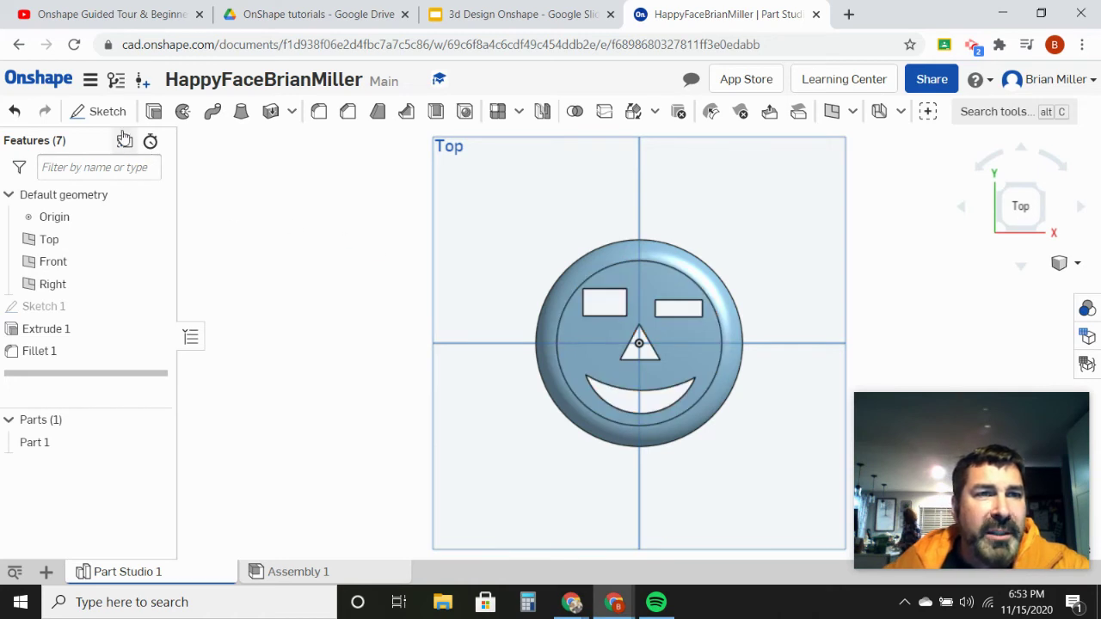
{"action": "left_click", "coordinate": [103, 111]}
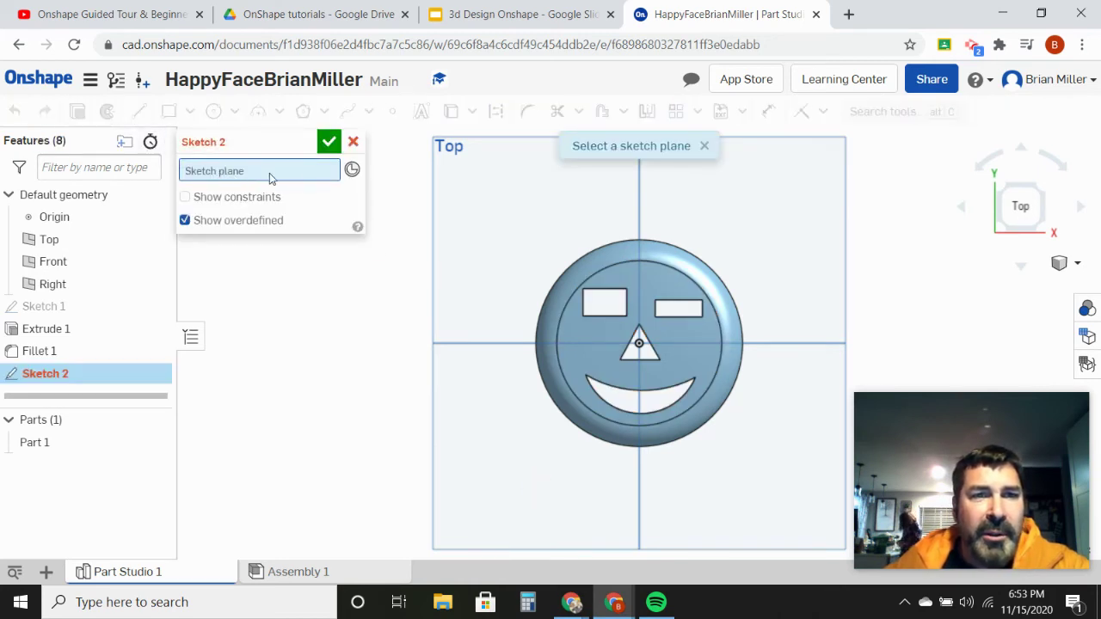
{"action": "left_click", "coordinate": [646, 291]}
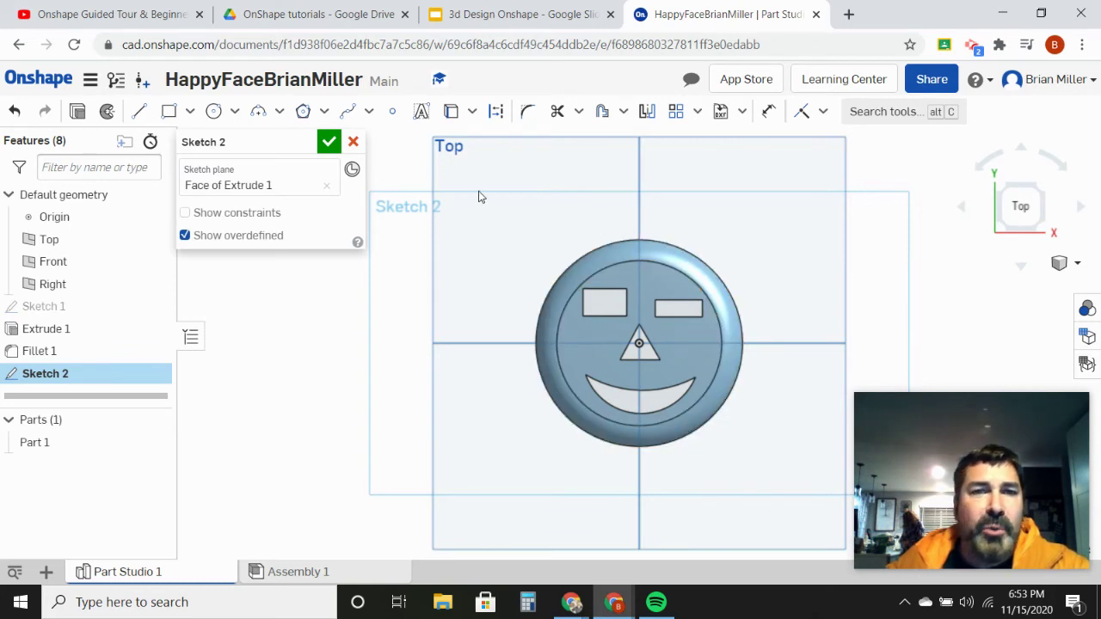
Sketch a closed crown outline above the eyes with three square prongs, a horizontal base about 3.15 in long and a left side about 1.6 in high.
{"action": "left_click", "coordinate": [139, 112]}
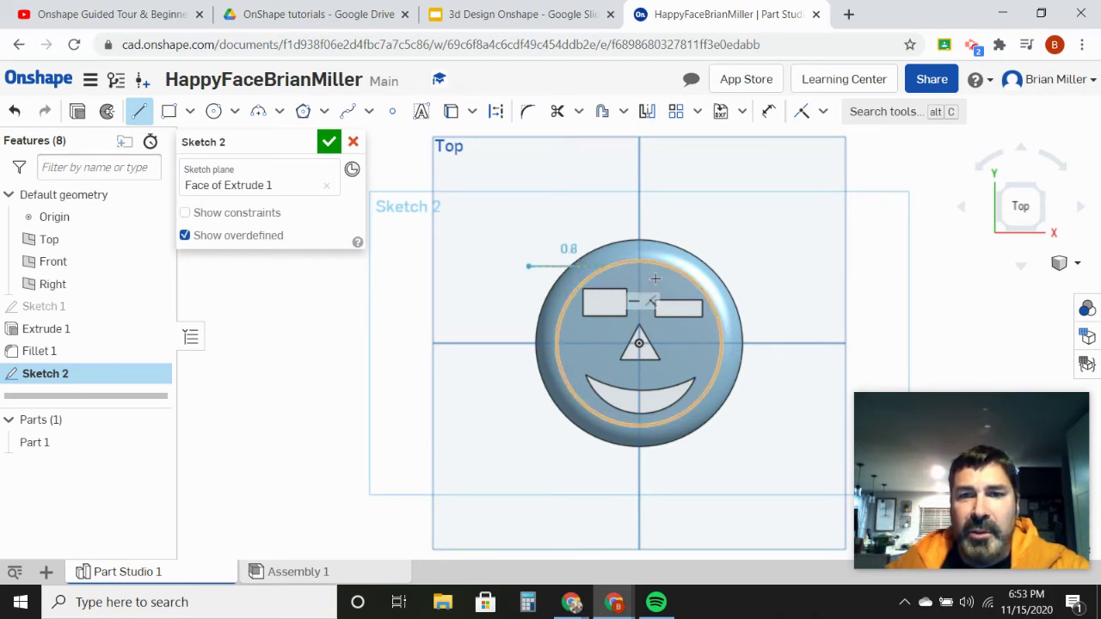
{"action": "left_click", "coordinate": [744, 267]}
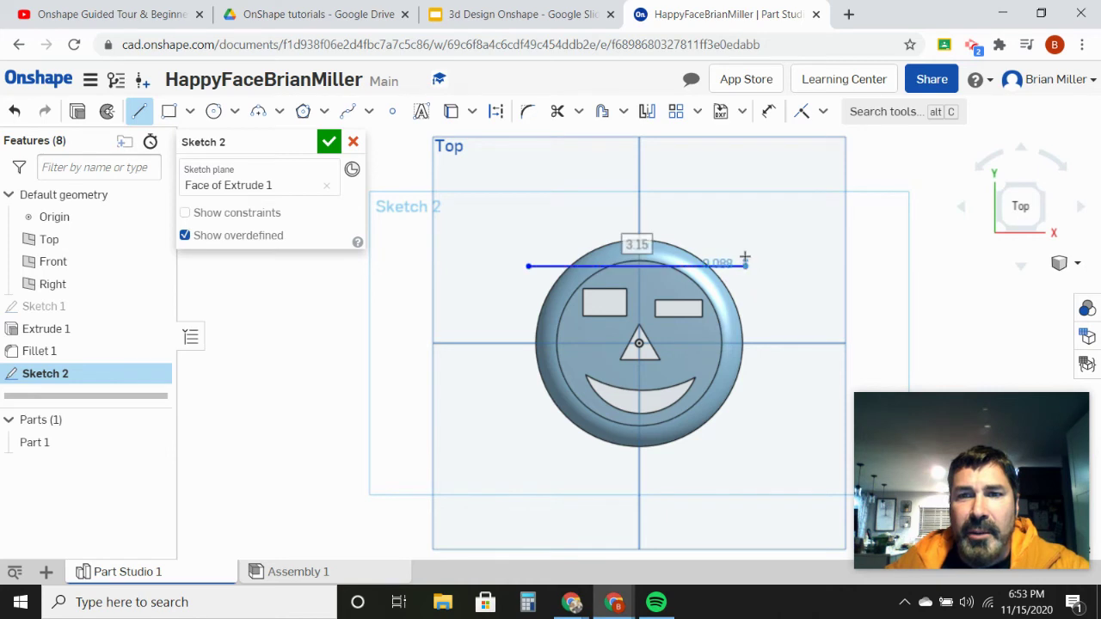
{"action": "left_click", "coordinate": [746, 196]}
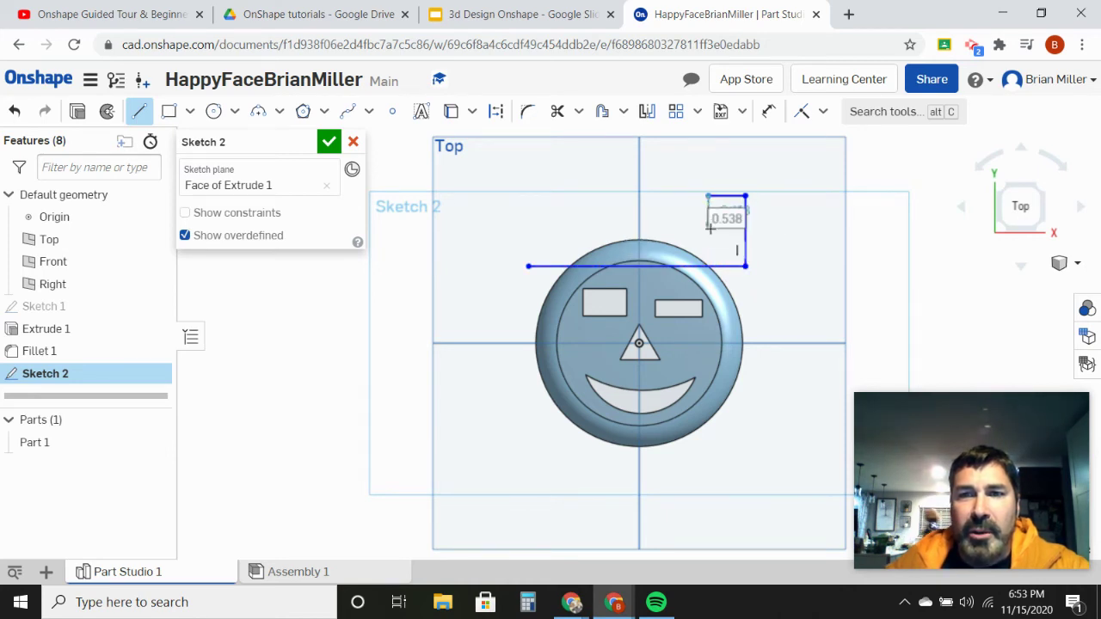
{"action": "left_click", "coordinate": [708, 227]}
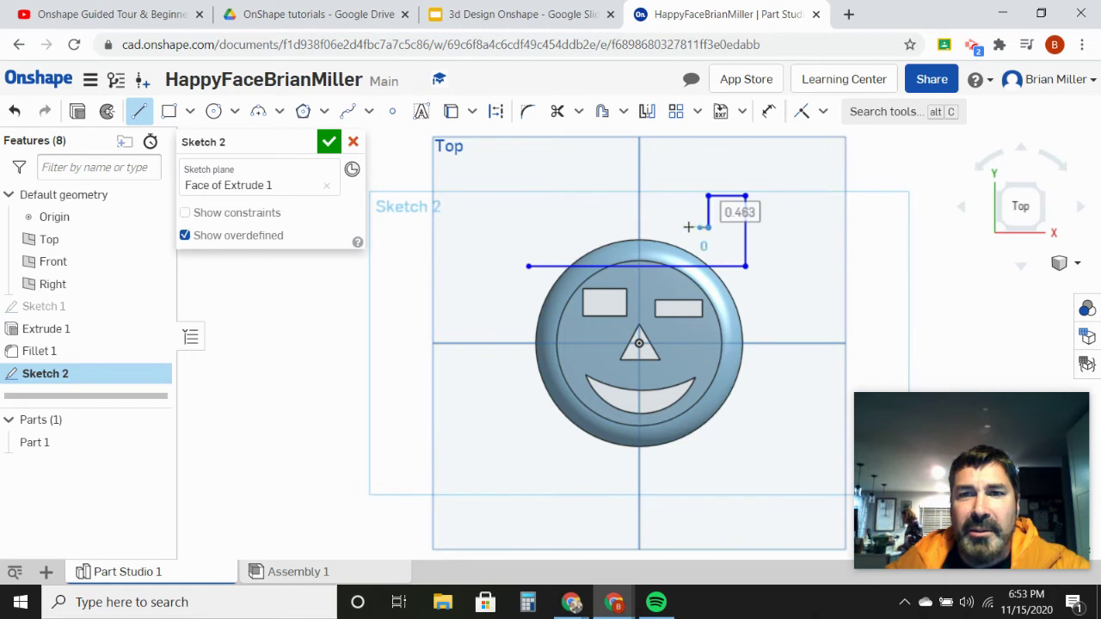
{"action": "left_click", "coordinate": [664, 227]}
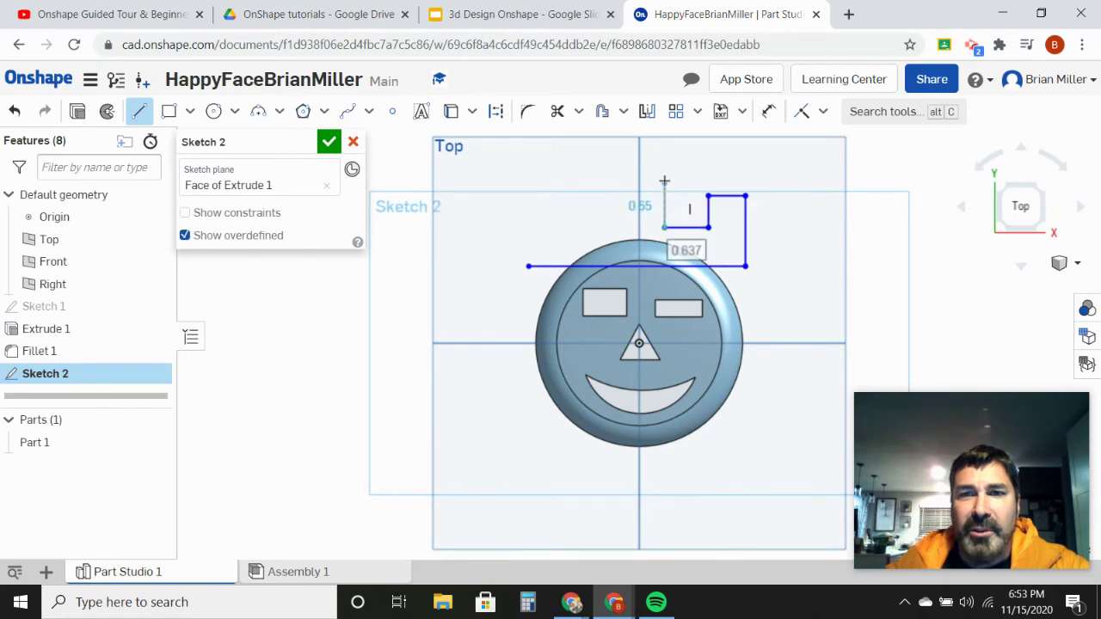
{"action": "left_click", "coordinate": [664, 172]}
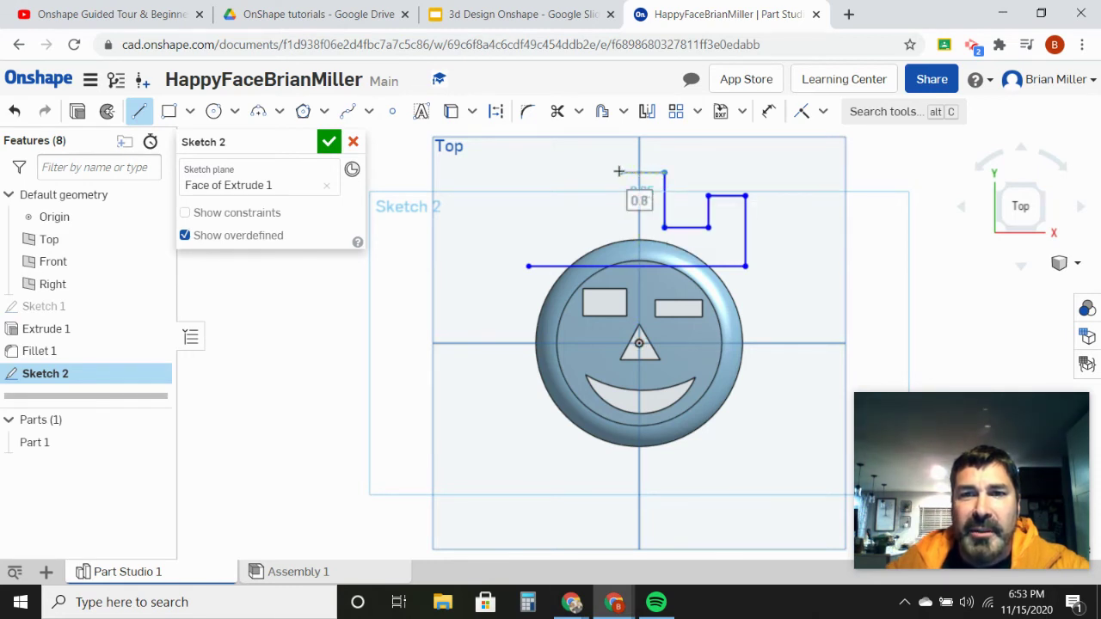
{"action": "left_click", "coordinate": [618, 172]}
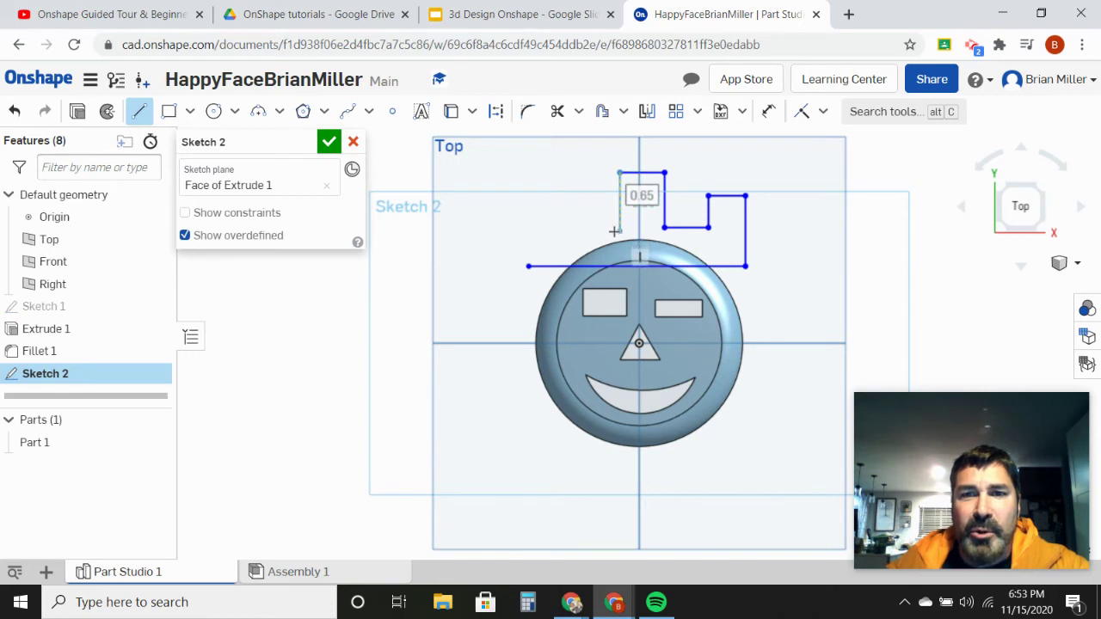
{"action": "left_click", "coordinate": [619, 232]}
{"action": "left_click", "coordinate": [568, 231]}
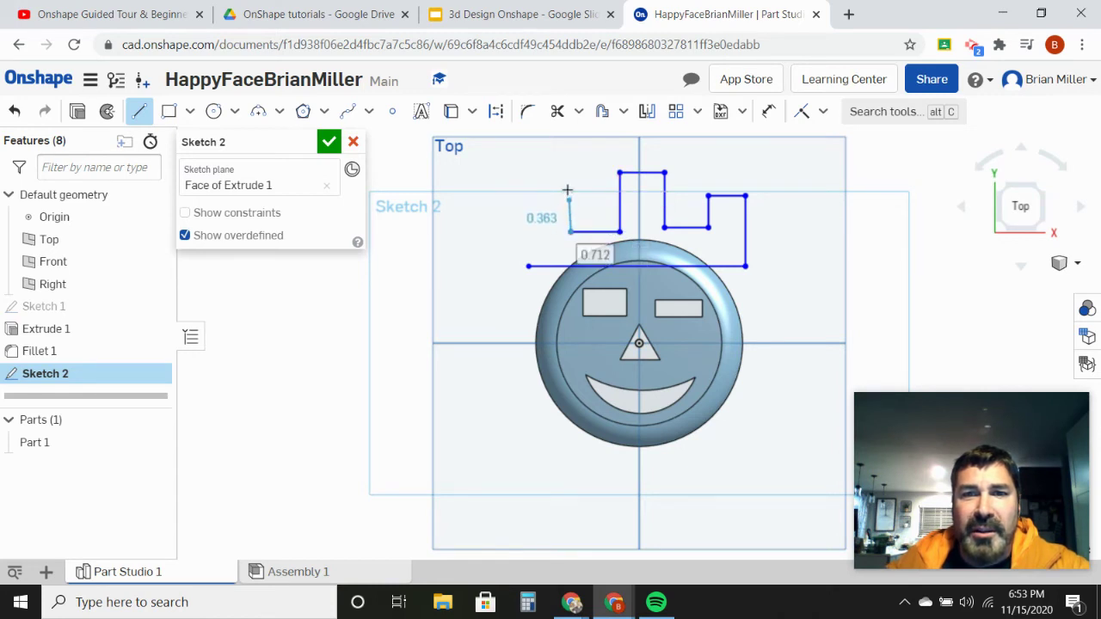
{"action": "left_click", "coordinate": [571, 155]}
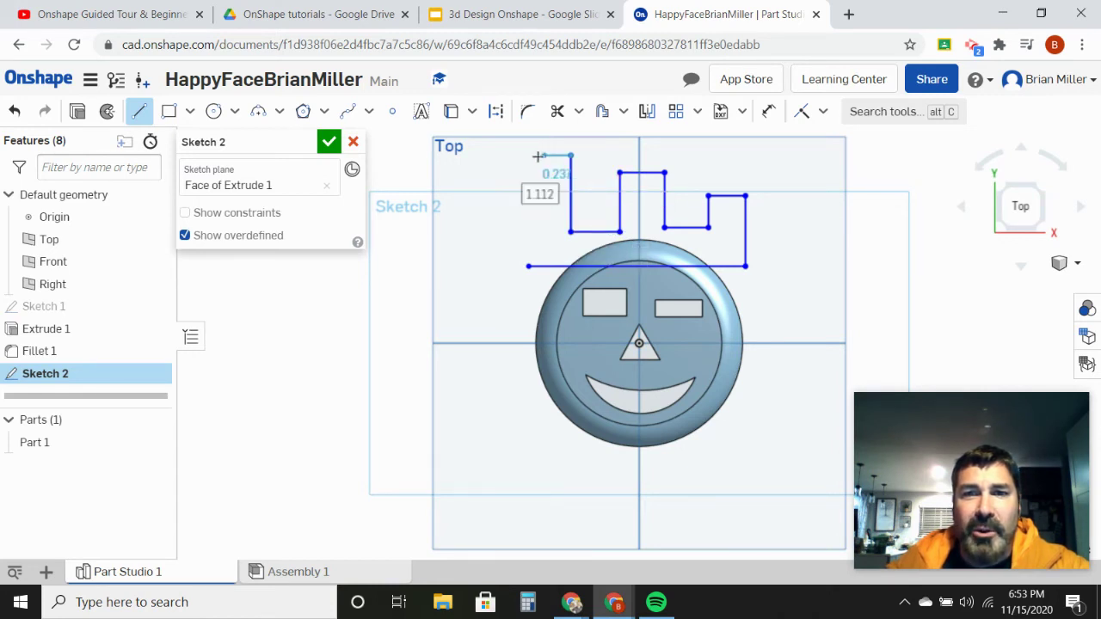
{"action": "left_click", "coordinate": [526, 156]}
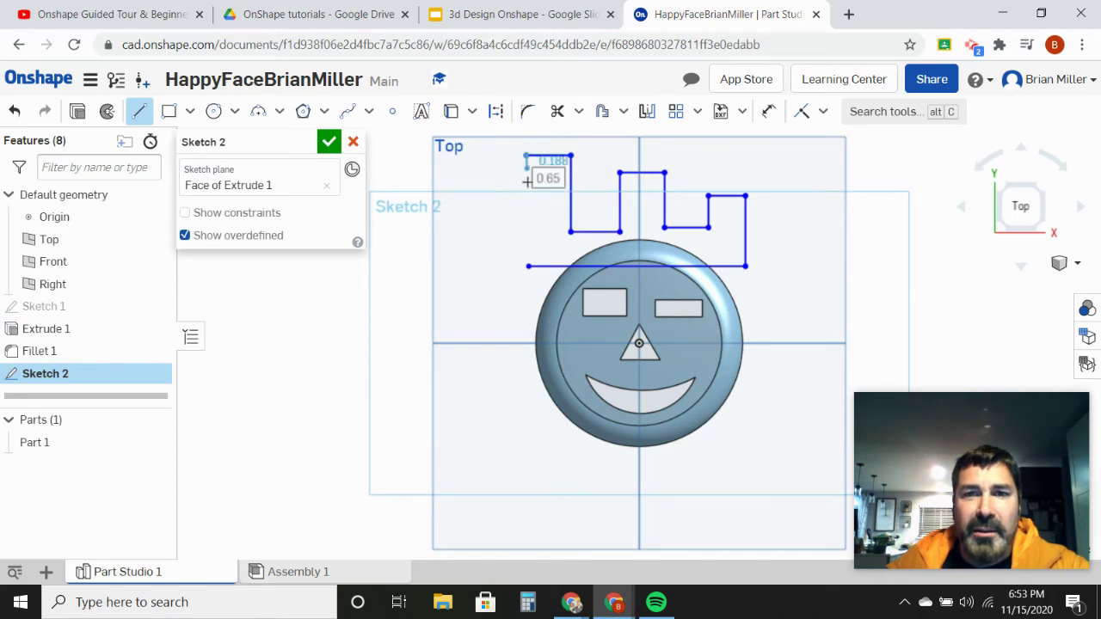
{"action": "left_click", "coordinate": [528, 265]}
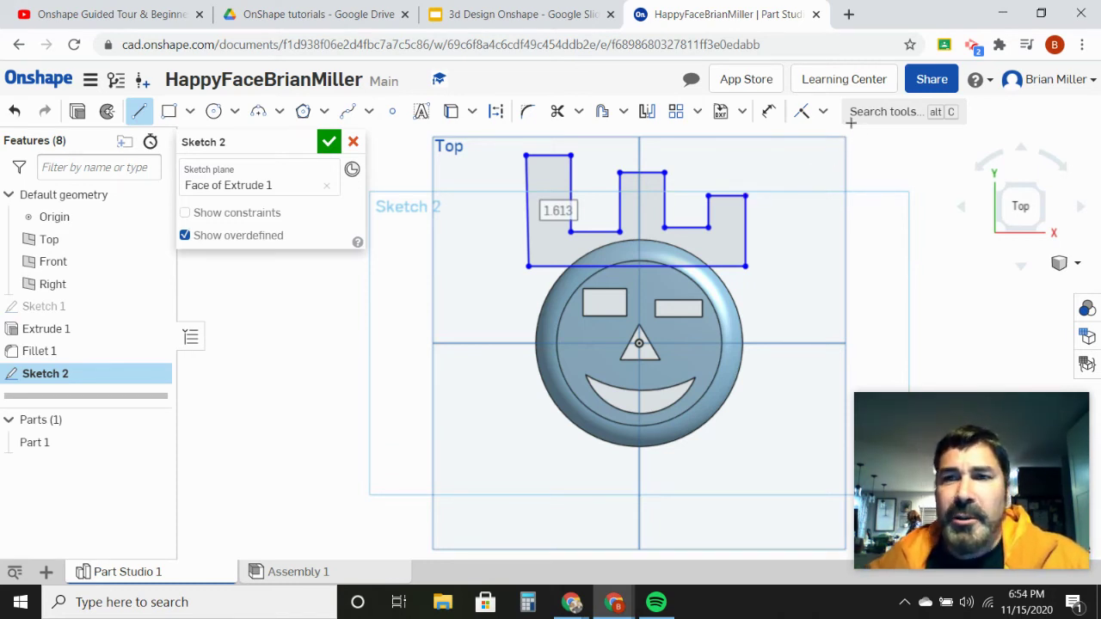
Constrain the crown's two outer side lines parallel to each other.
{"action": "left_click", "coordinate": [823, 114]}
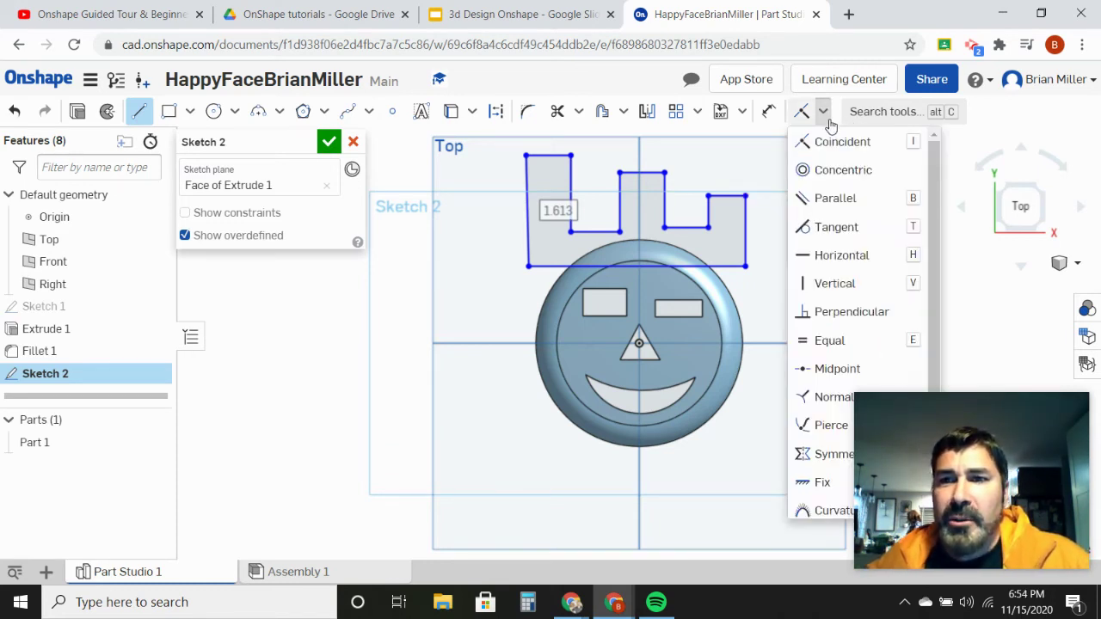
{"action": "left_click", "coordinate": [821, 198]}
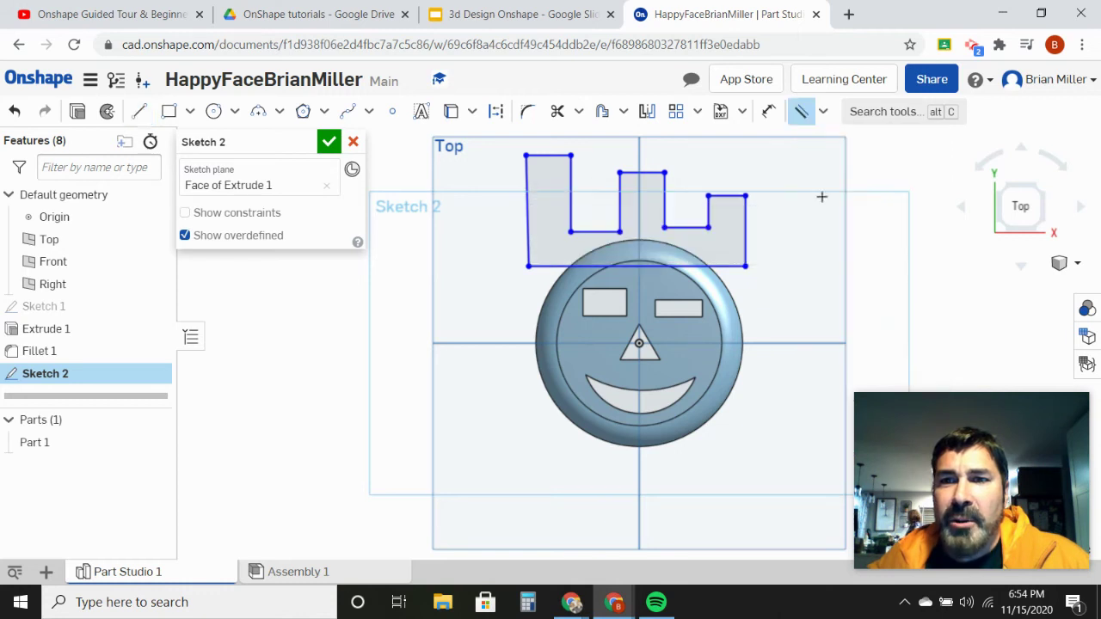
{"action": "left_click", "coordinate": [748, 220]}
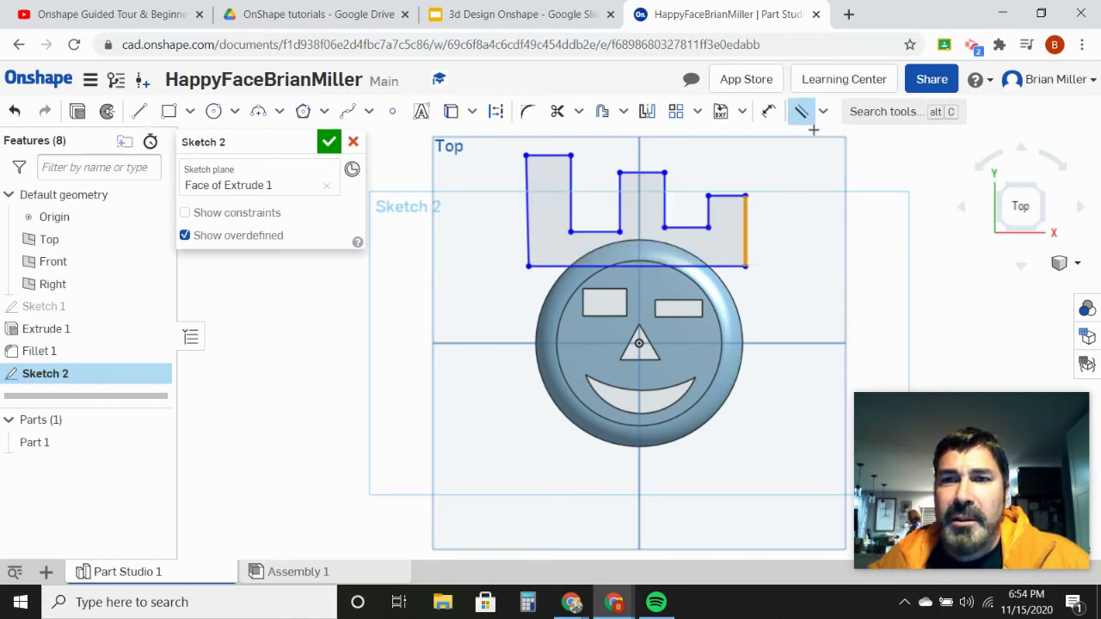
{"action": "left_click", "coordinate": [529, 204]}
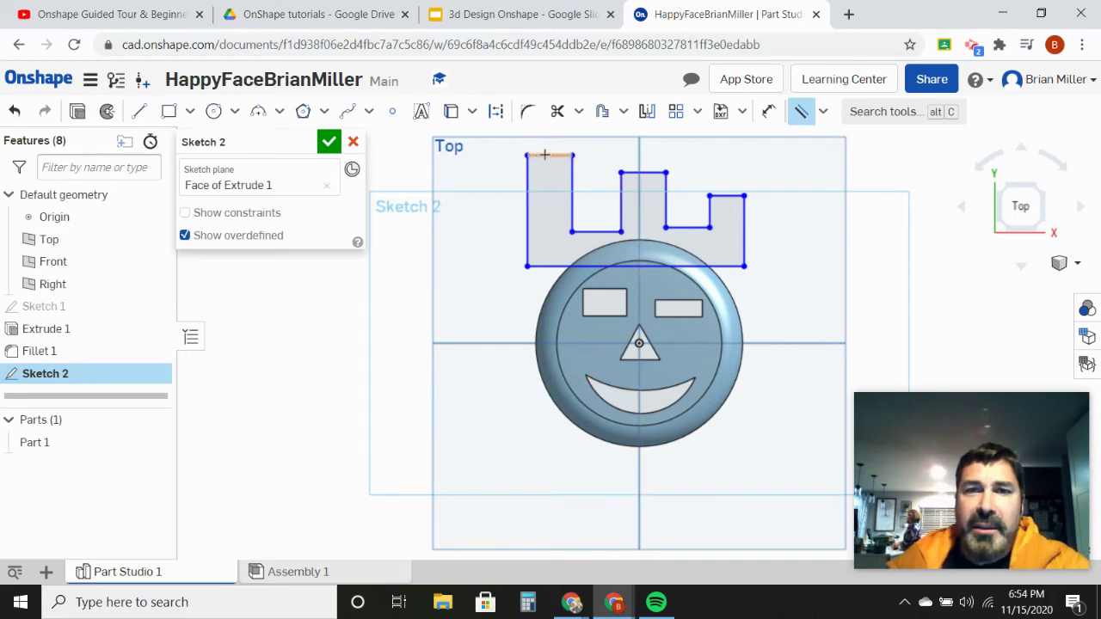
{"action": "key", "text": "Escape"}
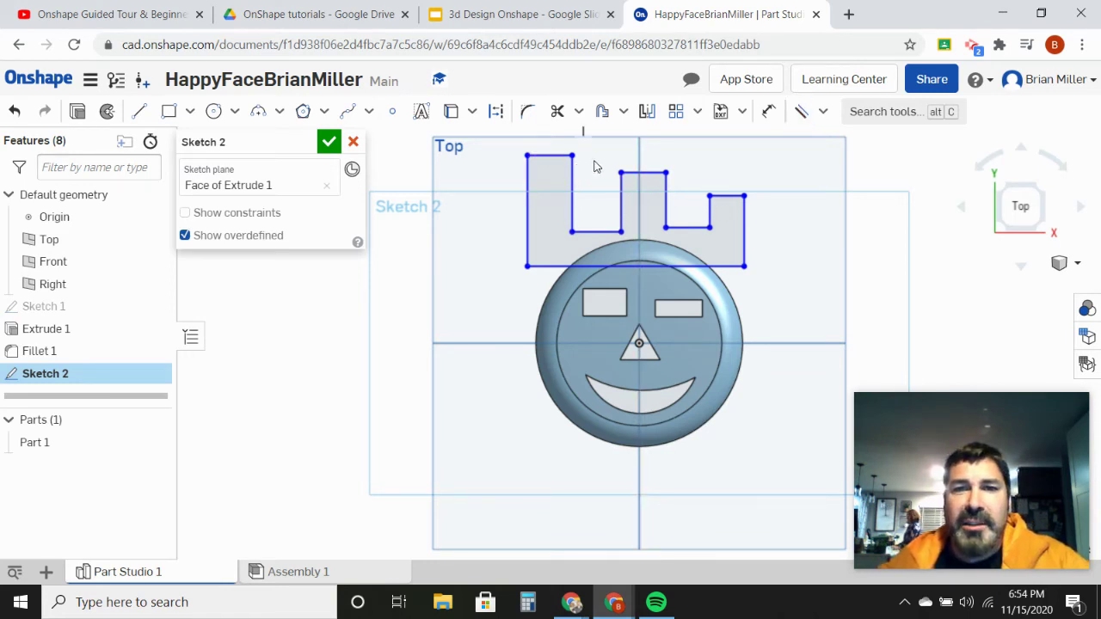
Align the top edges of the crown's three prongs with a coincident constraint.
{"action": "left_click", "coordinate": [552, 157]}
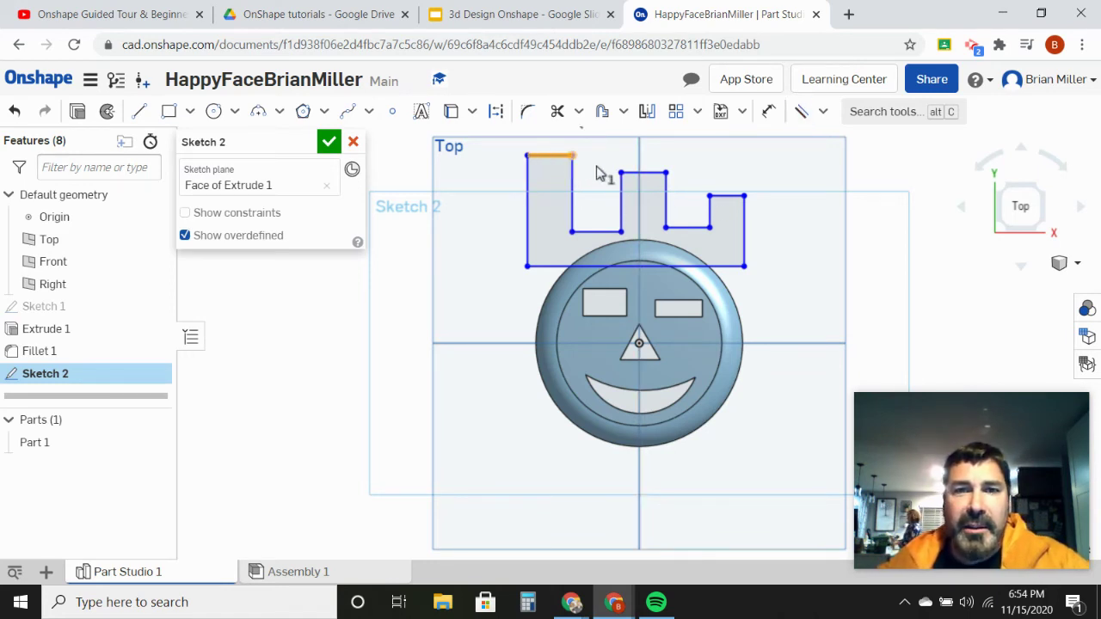
{"action": "left_click", "coordinate": [651, 175]}
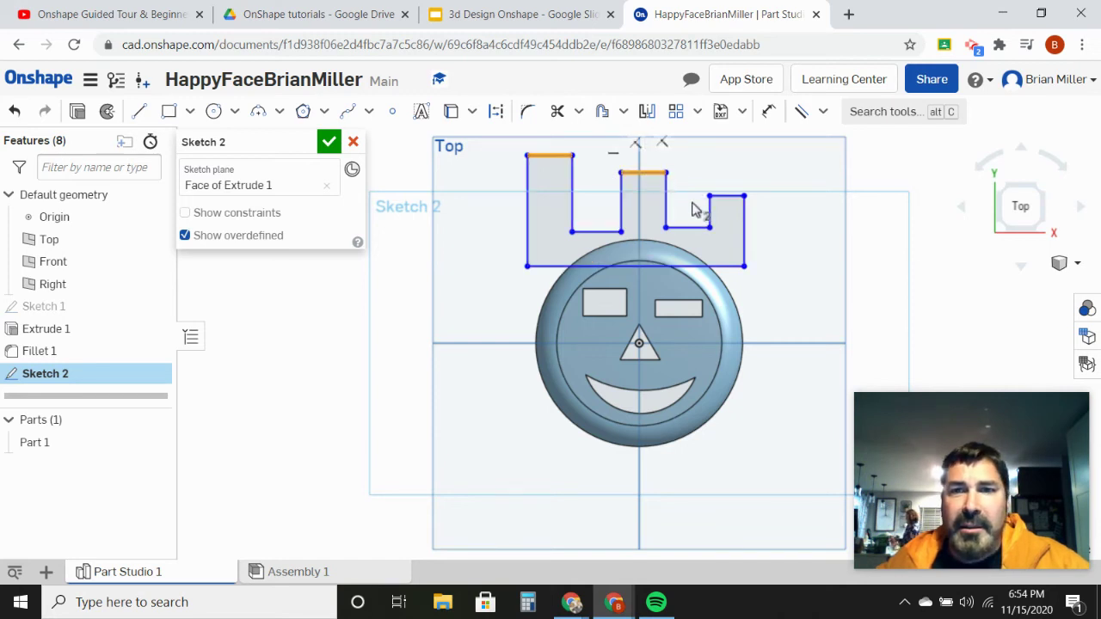
{"action": "left_click", "coordinate": [730, 197]}
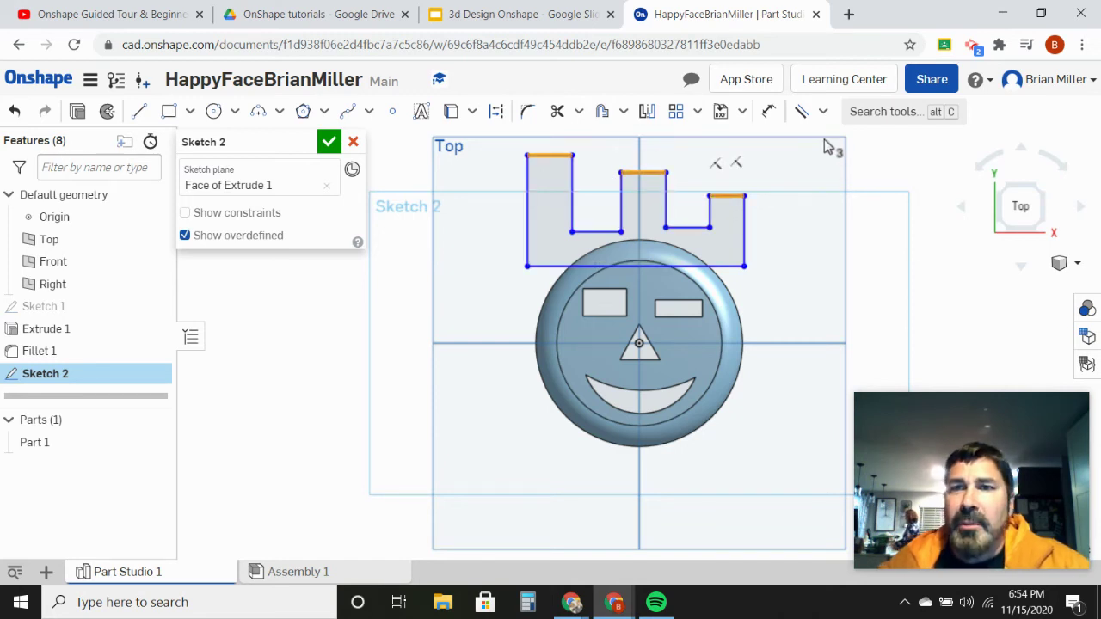
{"action": "left_click", "coordinate": [822, 111]}
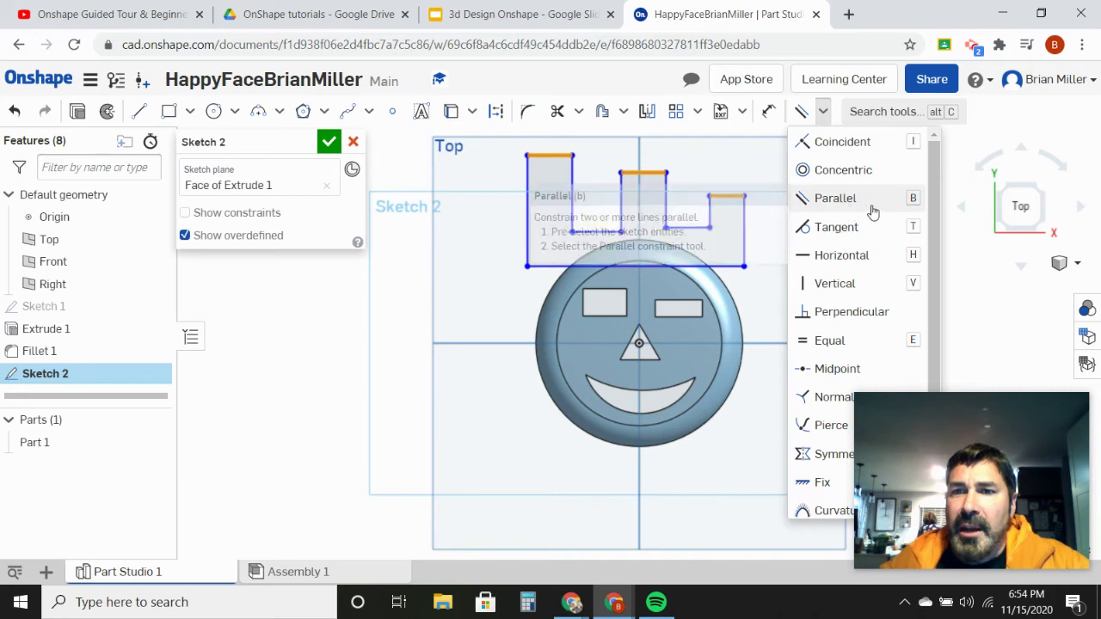
{"action": "left_click", "coordinate": [847, 142]}
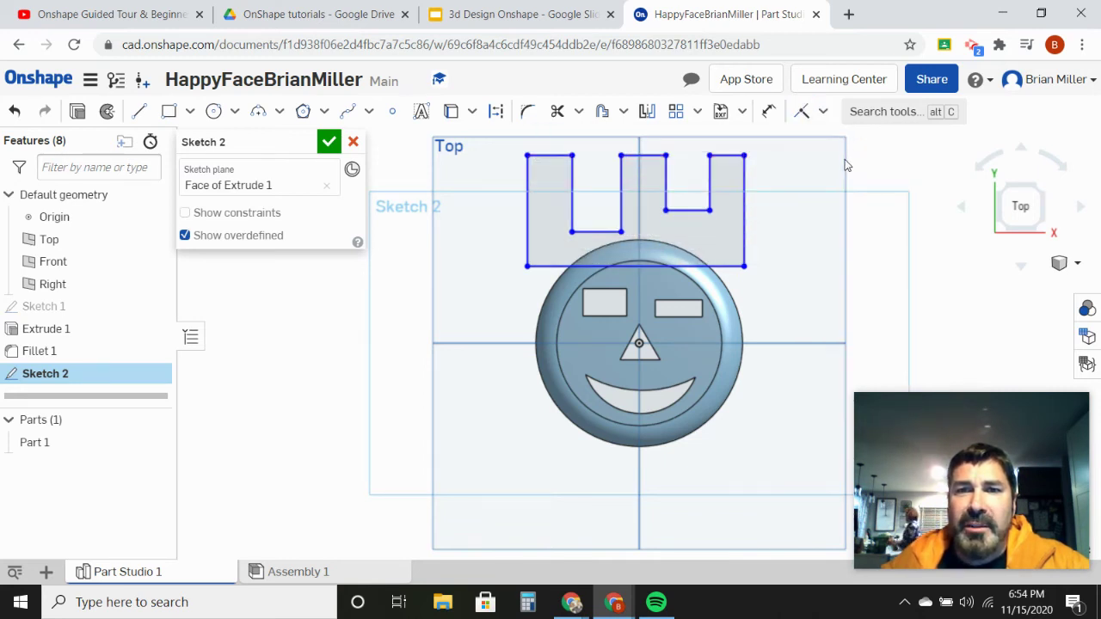
Align the bottom edges of the crown's two notches with a coincident constraint, and shorten the prongs by raising the notches and lowering the tops.
{"action": "left_click", "coordinate": [688, 210]}
{"action": "left_click", "coordinate": [602, 231]}
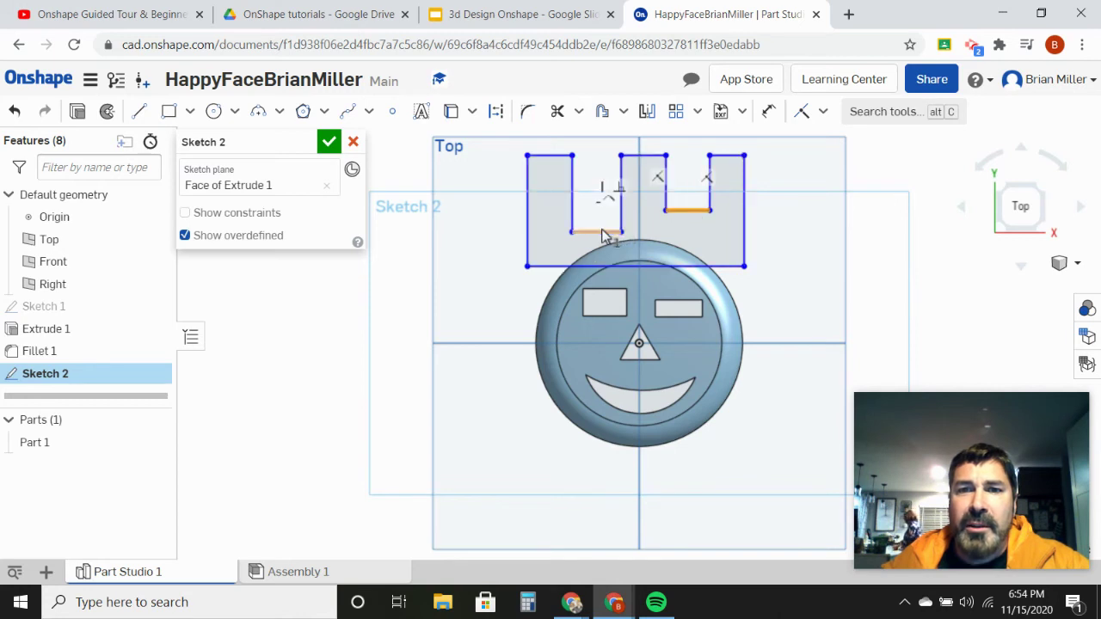
{"action": "left_click", "coordinate": [822, 111]}
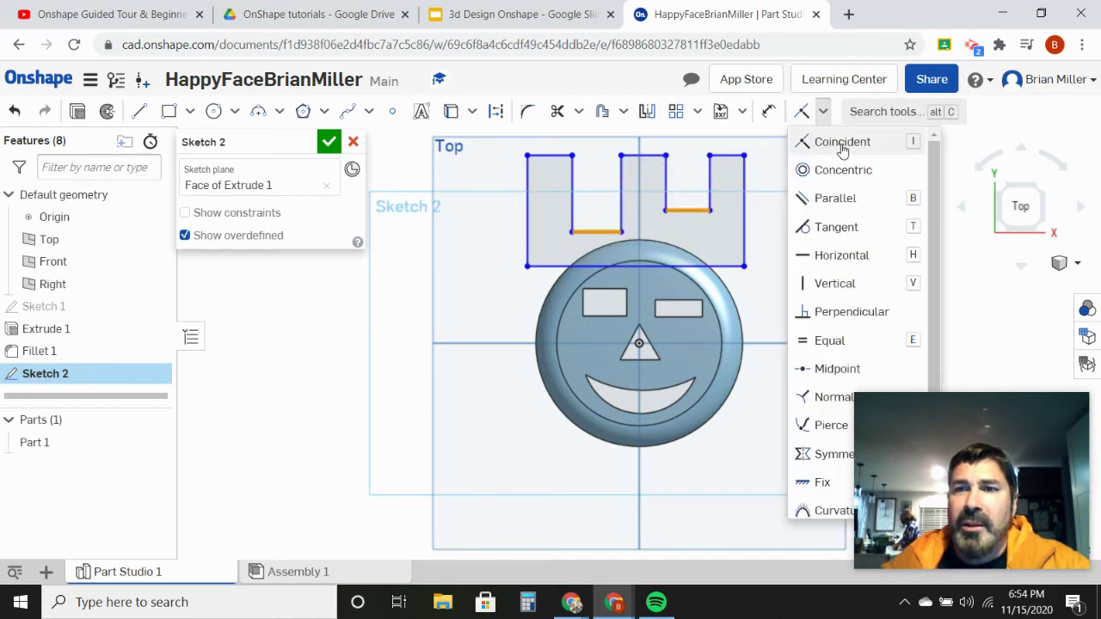
{"action": "left_click", "coordinate": [843, 143]}
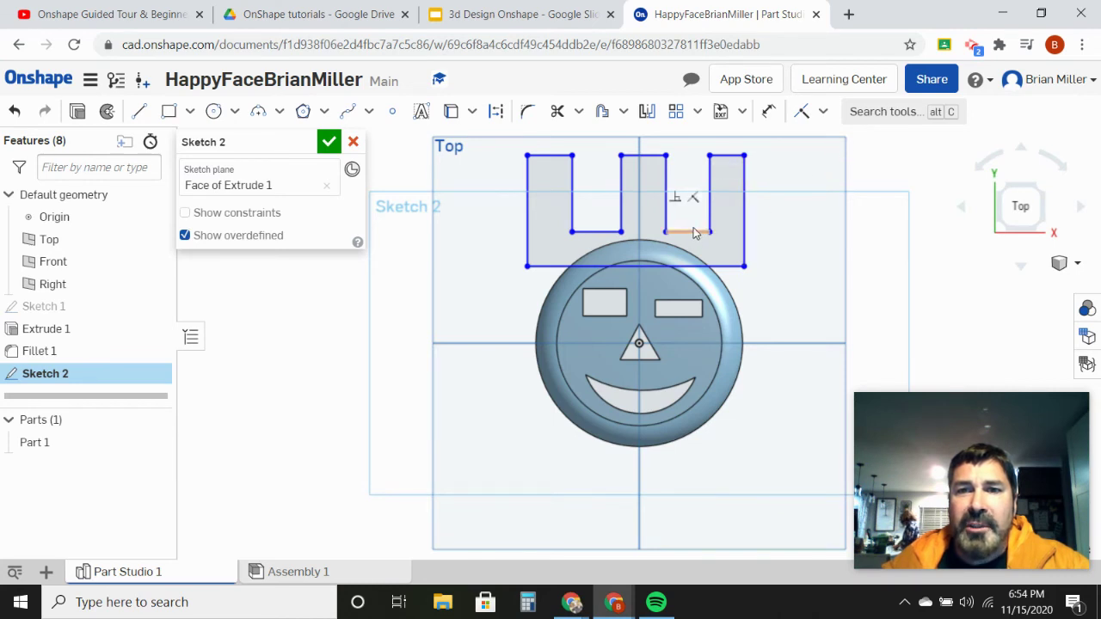
{"action": "left_click_drag", "start_coordinate": [693, 231], "coordinate": [695, 219]}
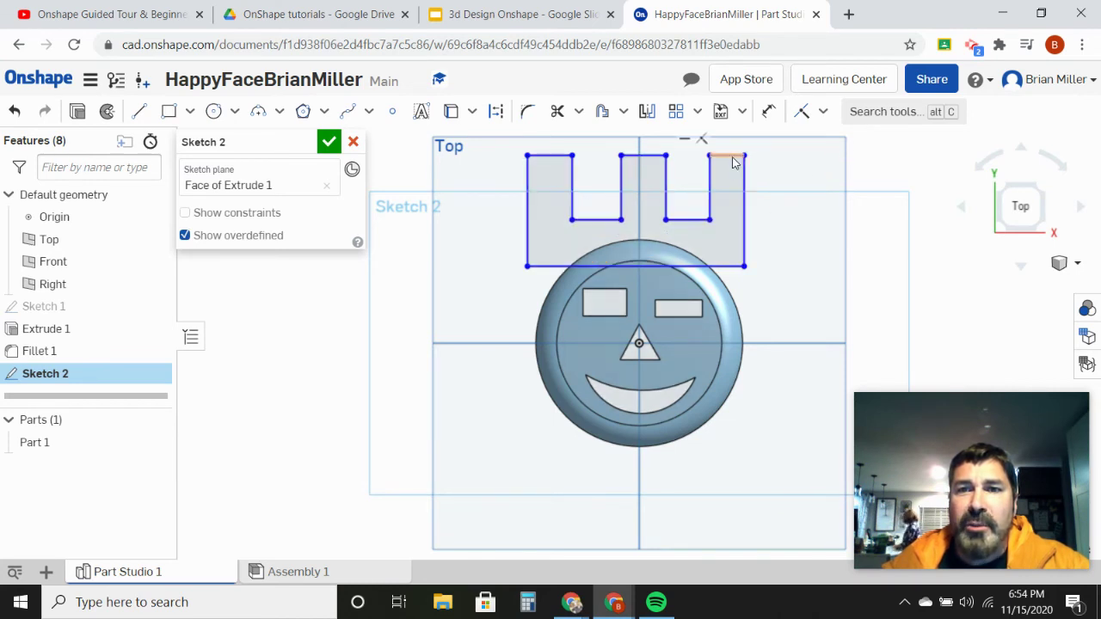
{"action": "left_click_drag", "start_coordinate": [733, 159], "coordinate": [735, 184]}
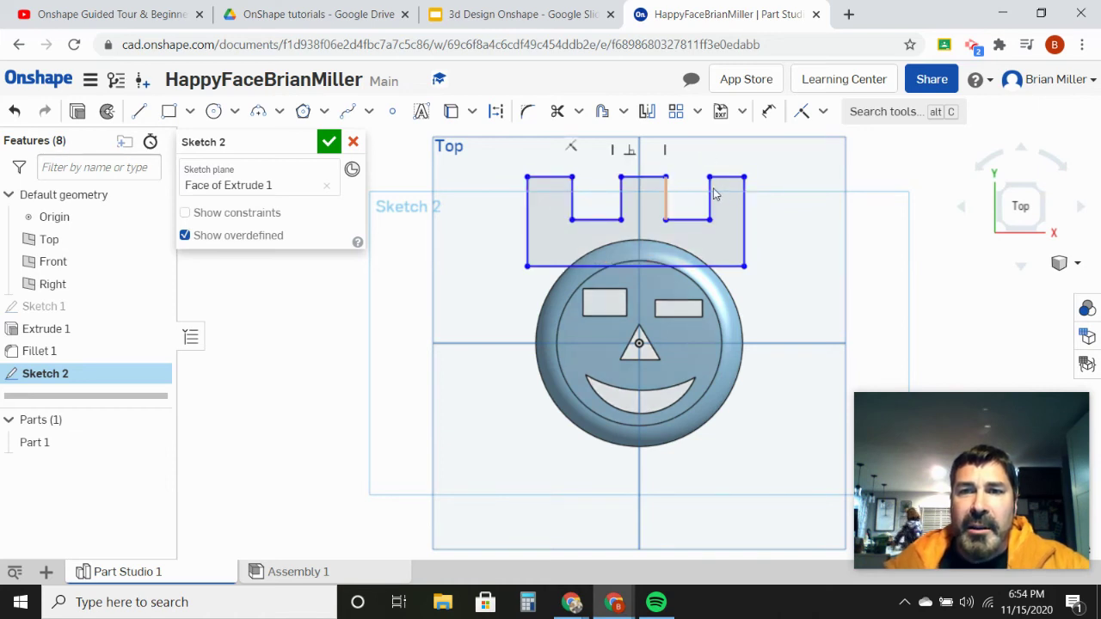
Constrain the bottom edges of the crown's two notches to equal length.
{"action": "left_click", "coordinate": [681, 220]}
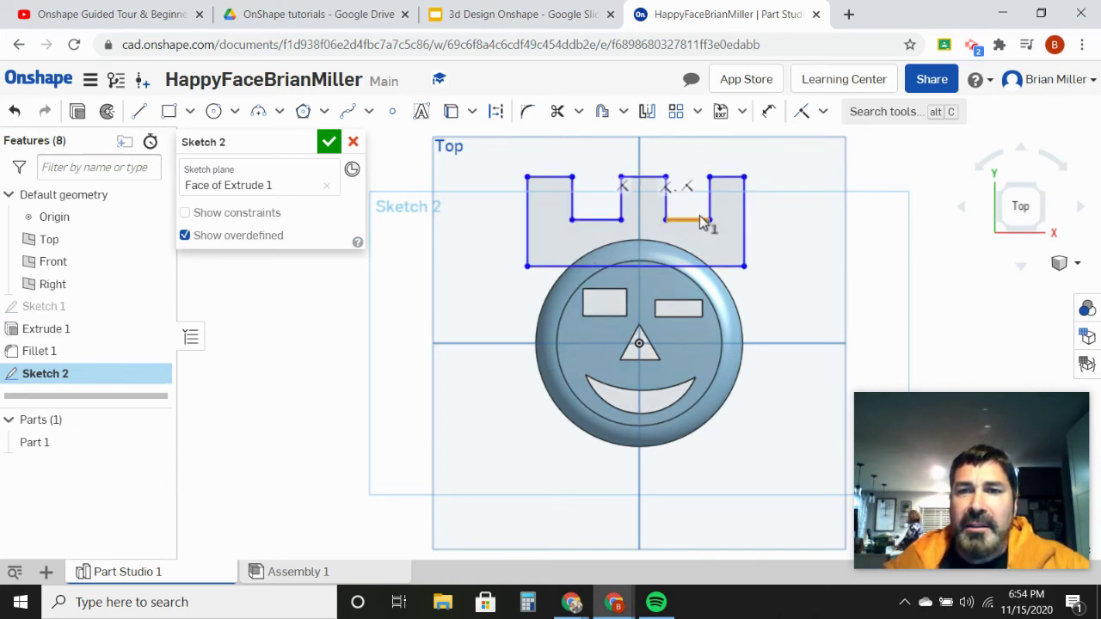
{"action": "left_click", "coordinate": [826, 122]}
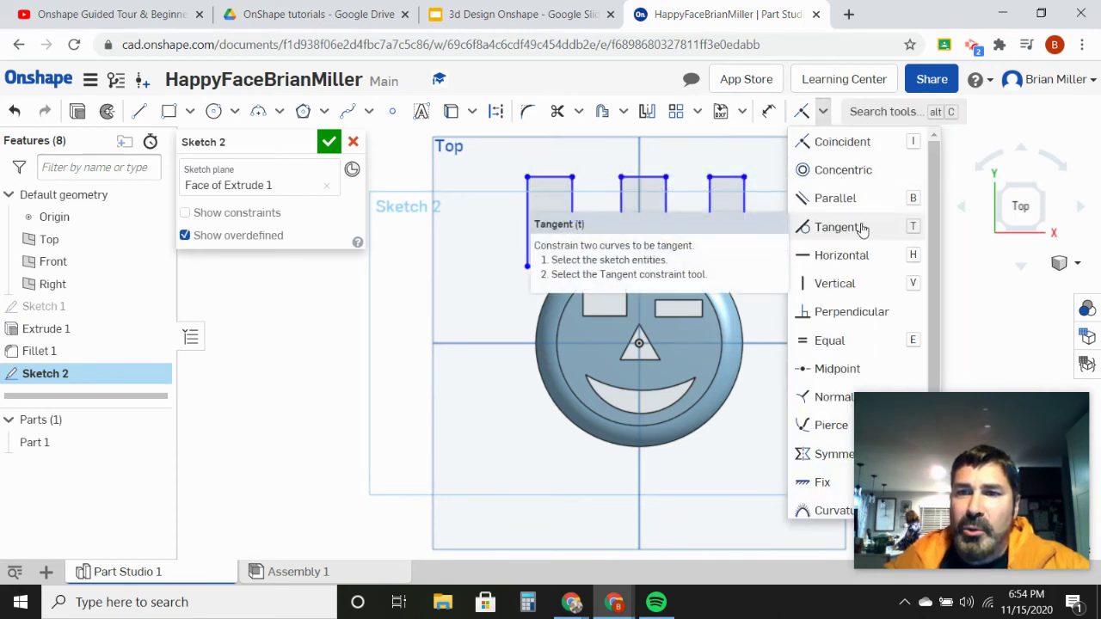
{"action": "left_click", "coordinate": [830, 342]}
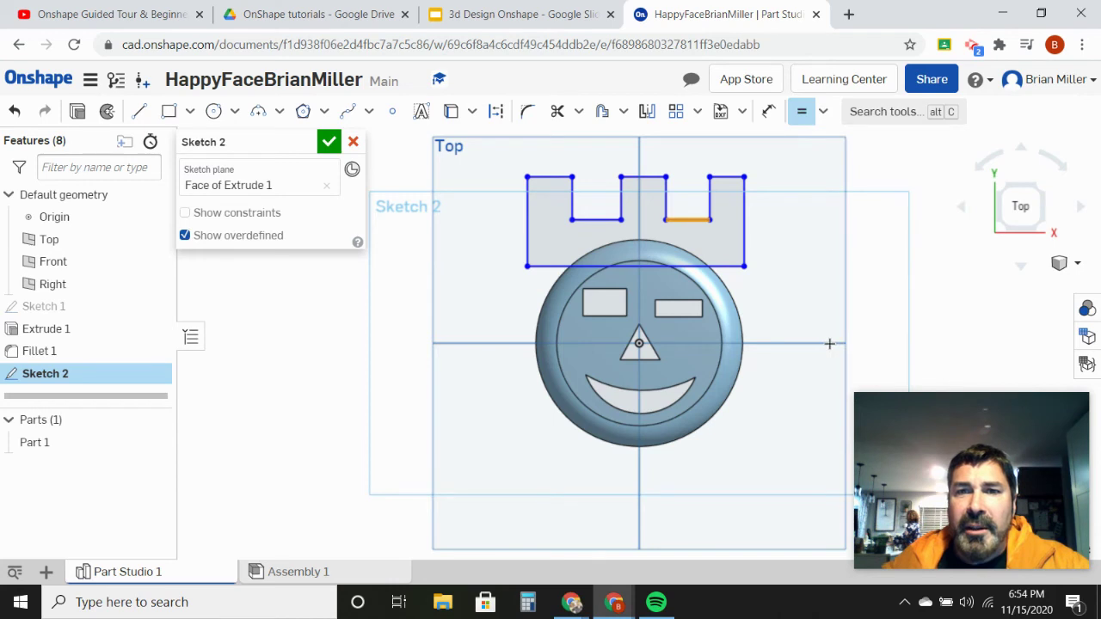
{"action": "left_click", "coordinate": [602, 220]}
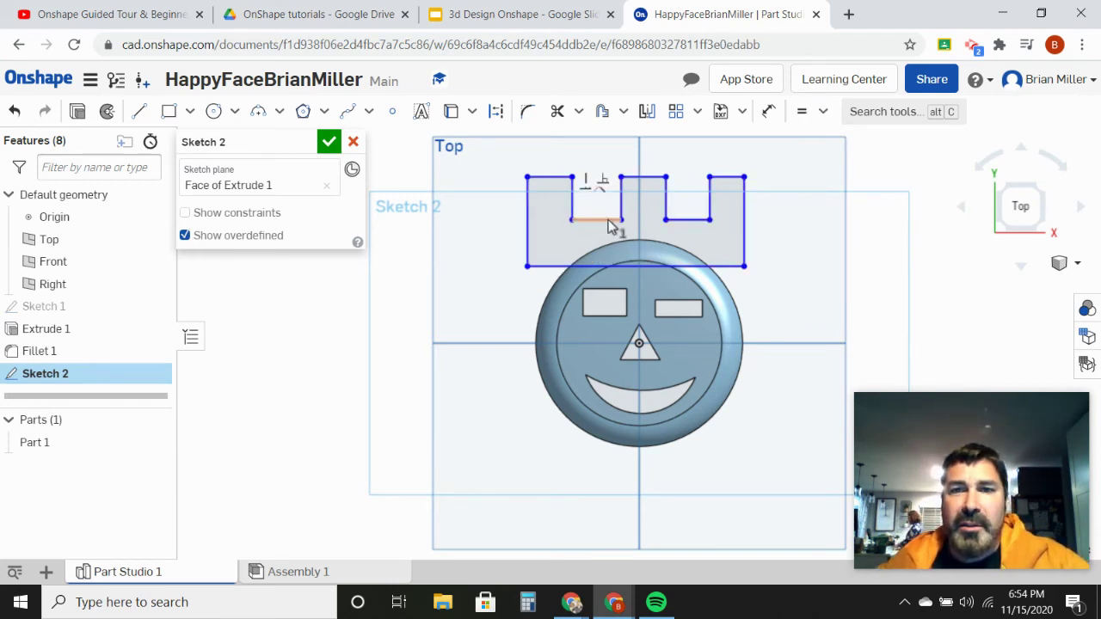
{"action": "left_click", "coordinate": [682, 221]}
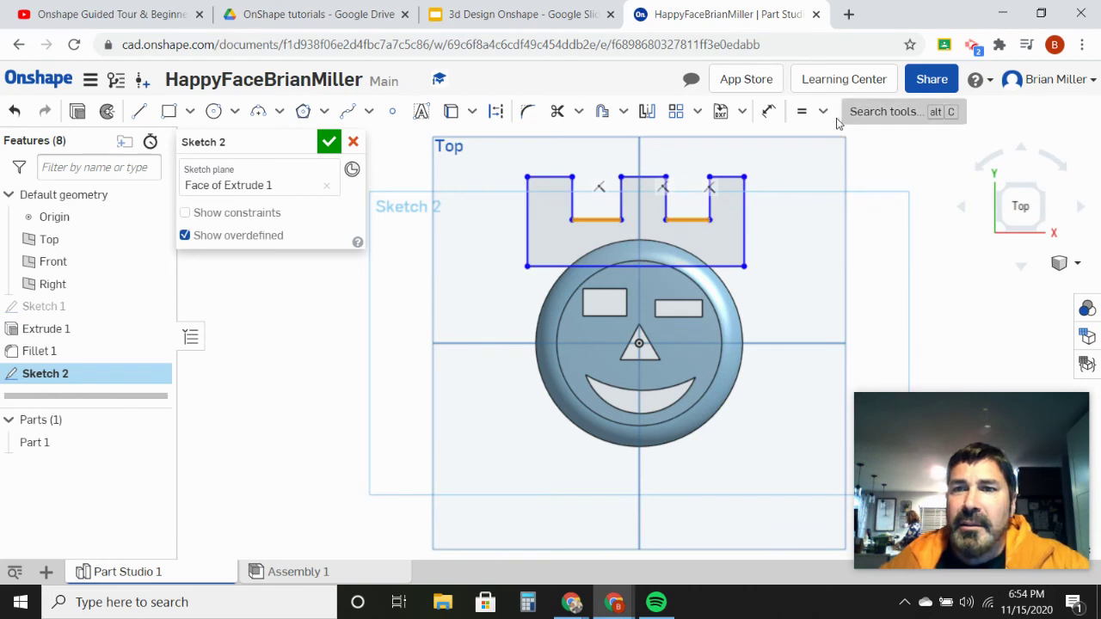
{"action": "left_click", "coordinate": [801, 117]}
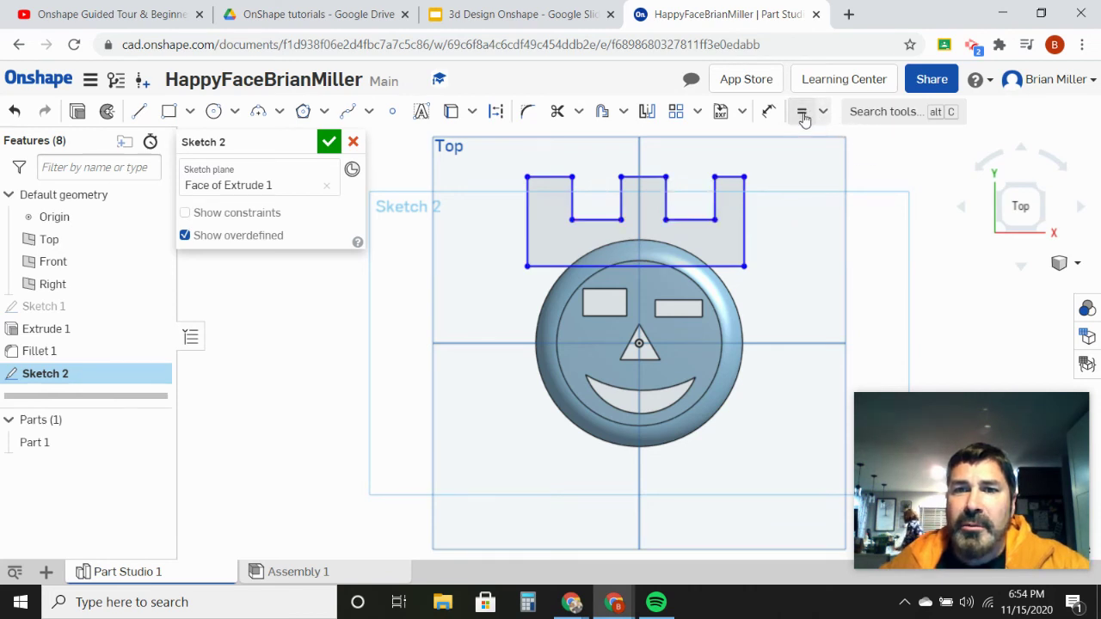
Constrain the top edges of the crown's three prongs to equal length.
{"action": "left_click", "coordinate": [557, 178]}
{"action": "left_click", "coordinate": [640, 178]}
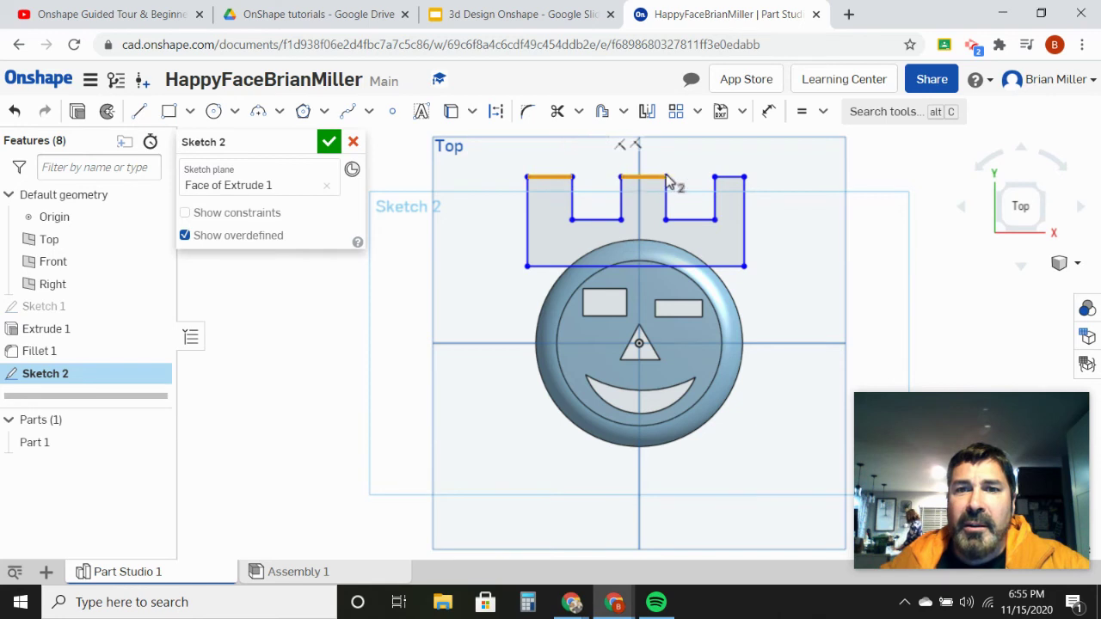
{"action": "left_click", "coordinate": [728, 178]}
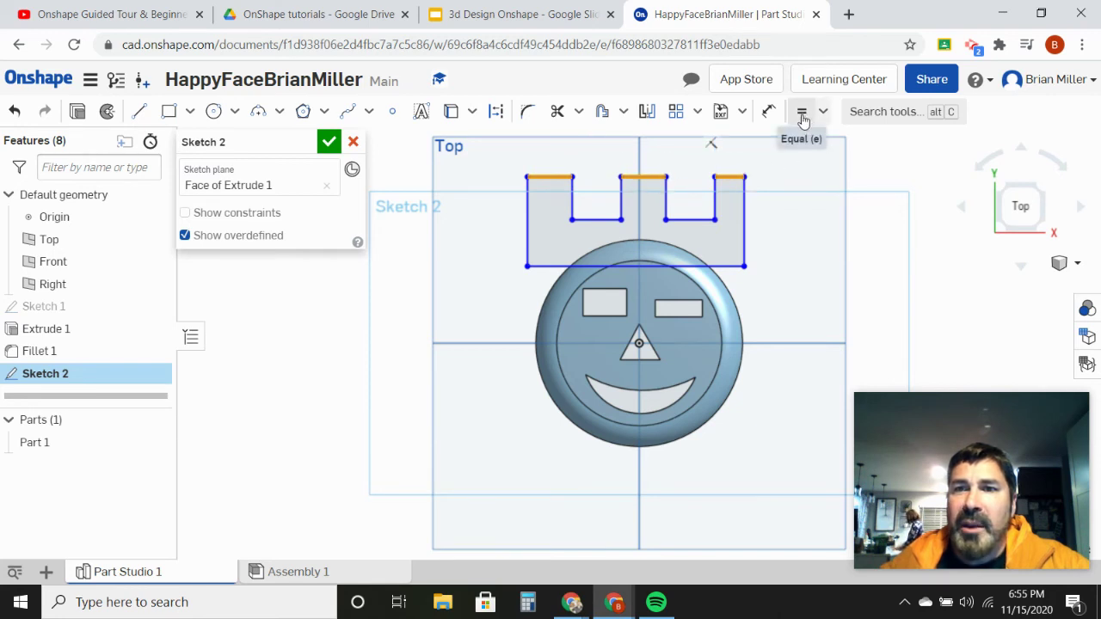
{"action": "left_click", "coordinate": [802, 117]}
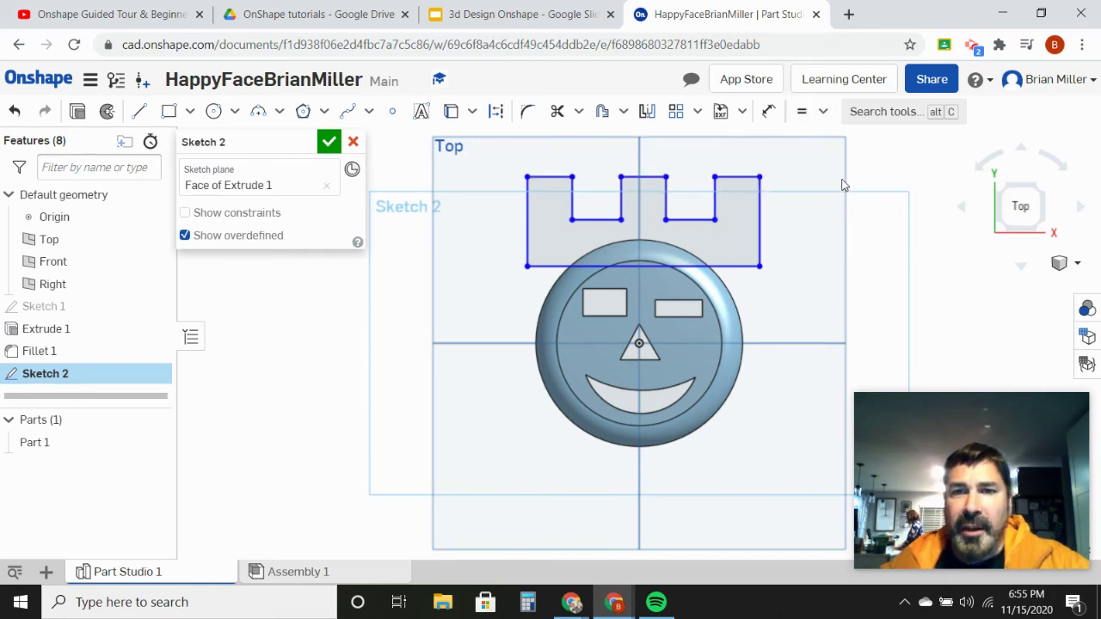
Narrow the crown by moving its right side line inward until the outline is roughly centred above the face.
{"action": "left_click", "coordinate": [760, 212]}
{"action": "left_click_drag", "start_coordinate": [757, 217], "coordinate": [750, 217]}
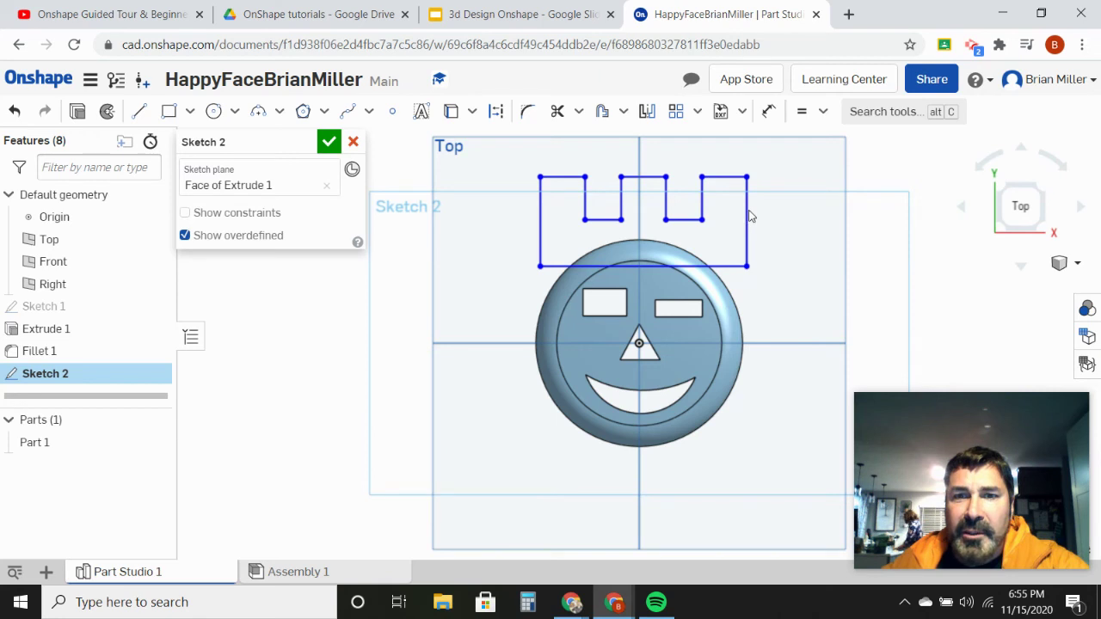
{"action": "key", "text": "Left"}
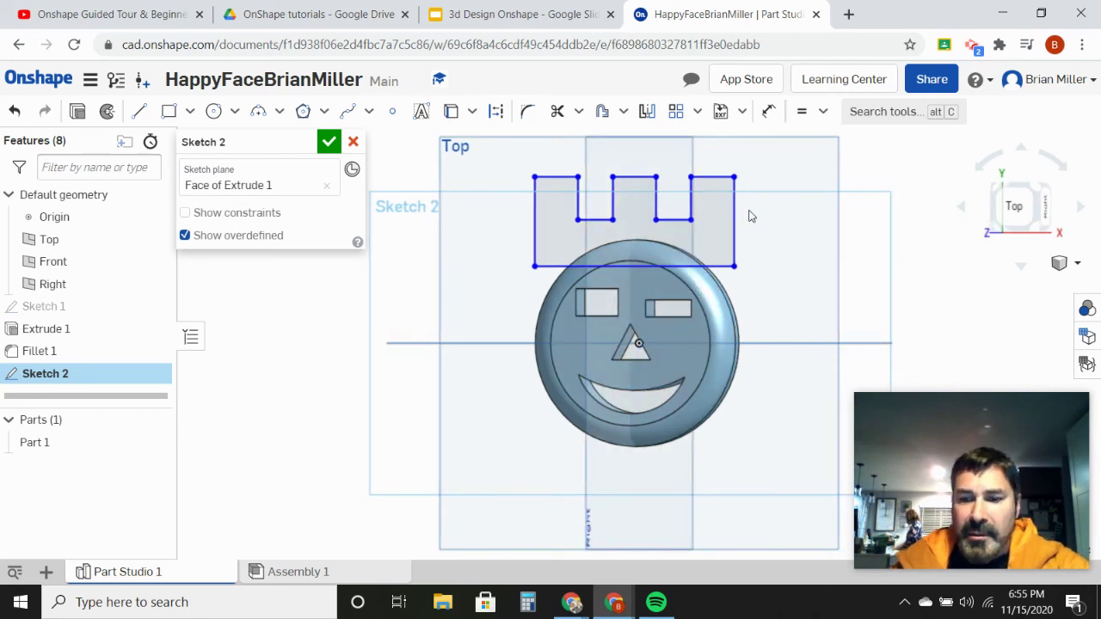
{"action": "key", "text": "Right"}
{"action": "key", "text": "Right"}
{"action": "key", "text": "Left"}
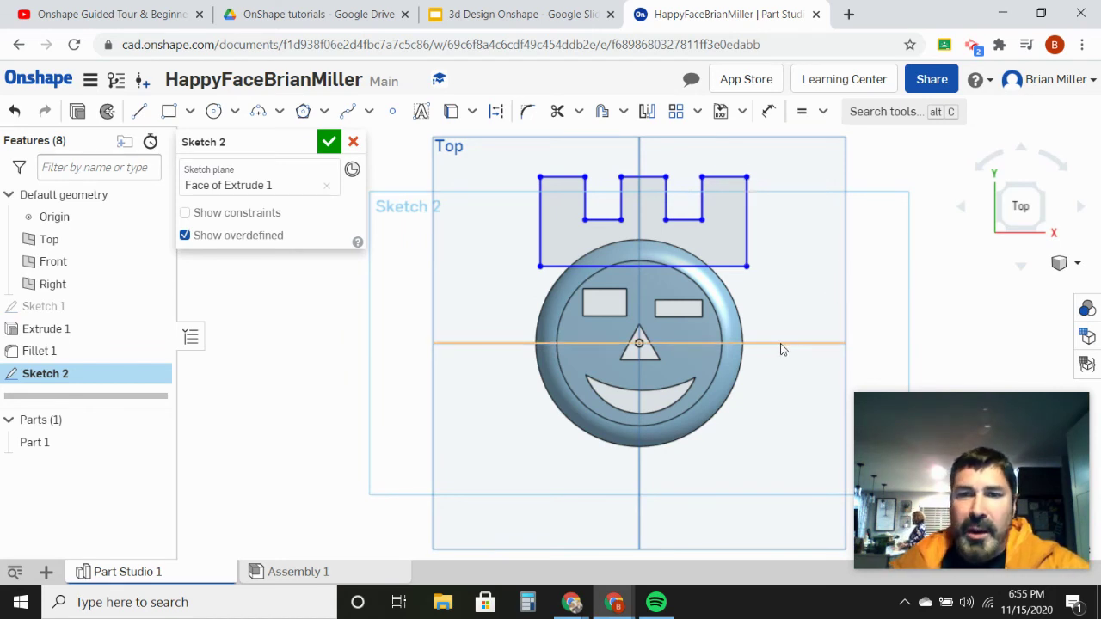
Extrude the crown sketch as an addition to the face part, with a blind depth of 0.25 in.
{"action": "middle_click_drag", "start_coordinate": [781, 343], "coordinate": [780, 336]}
{"action": "right_click_drag", "start_coordinate": [779, 336], "coordinate": [854, 325]}
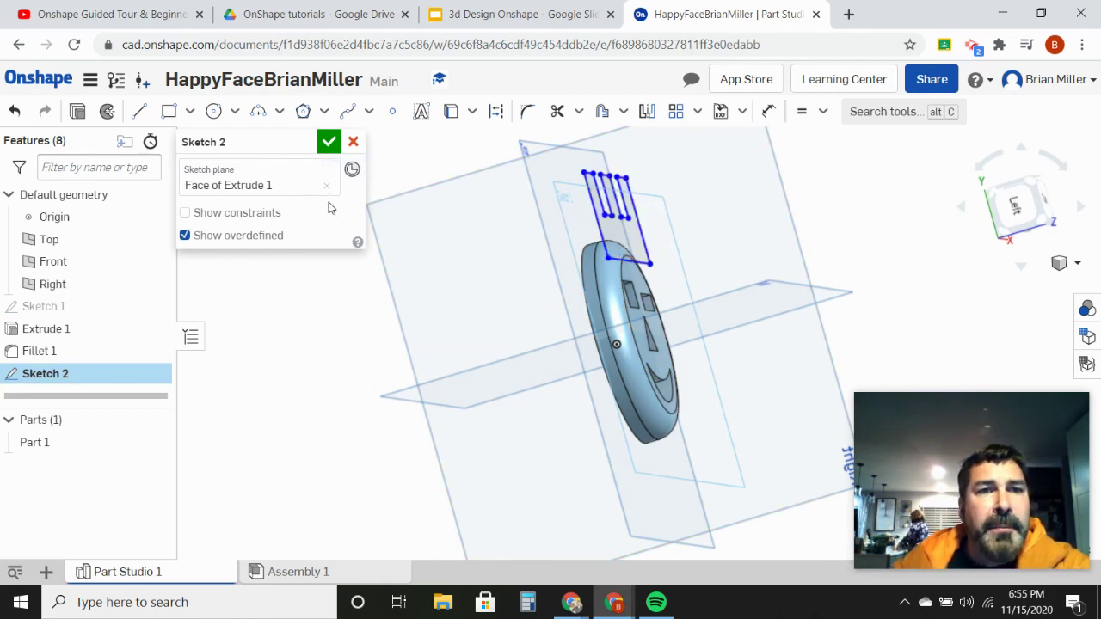
{"action": "left_click", "coordinate": [78, 112]}
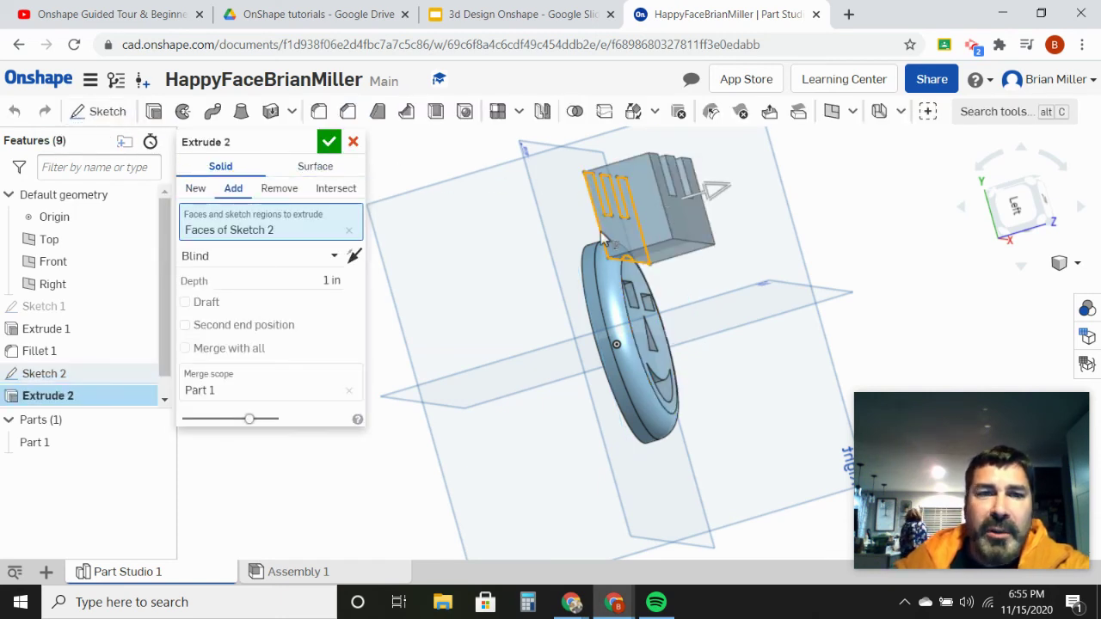
{"action": "left_click", "coordinate": [312, 281]}
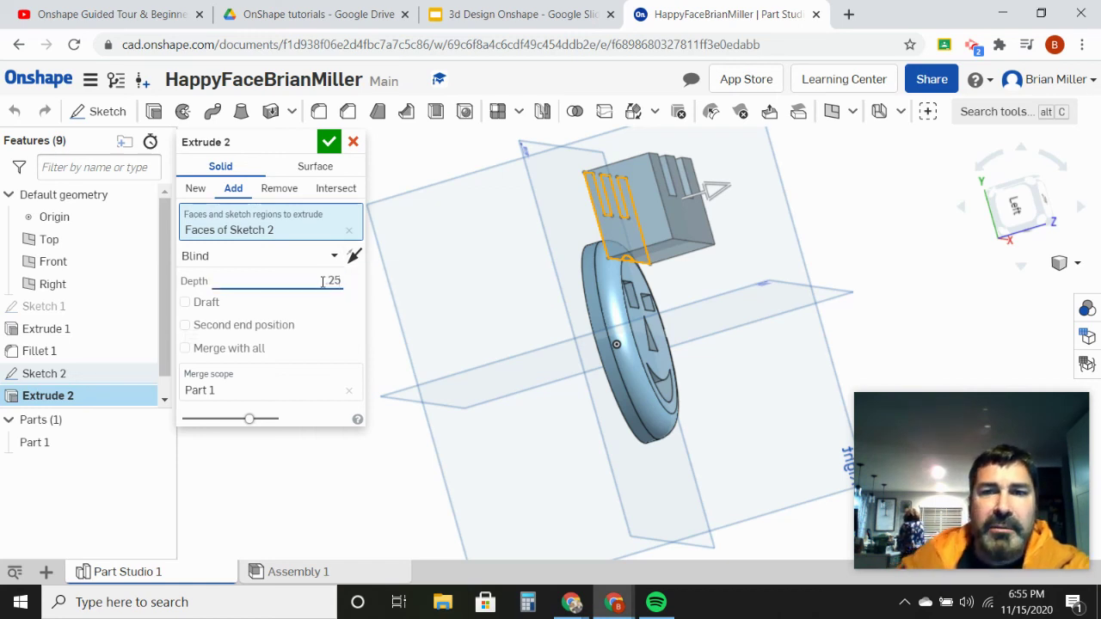
Add a second end position to the crown extrusion with a blind depth of 0.5 in and accept the feature.
{"action": "left_click", "coordinate": [260, 333]}
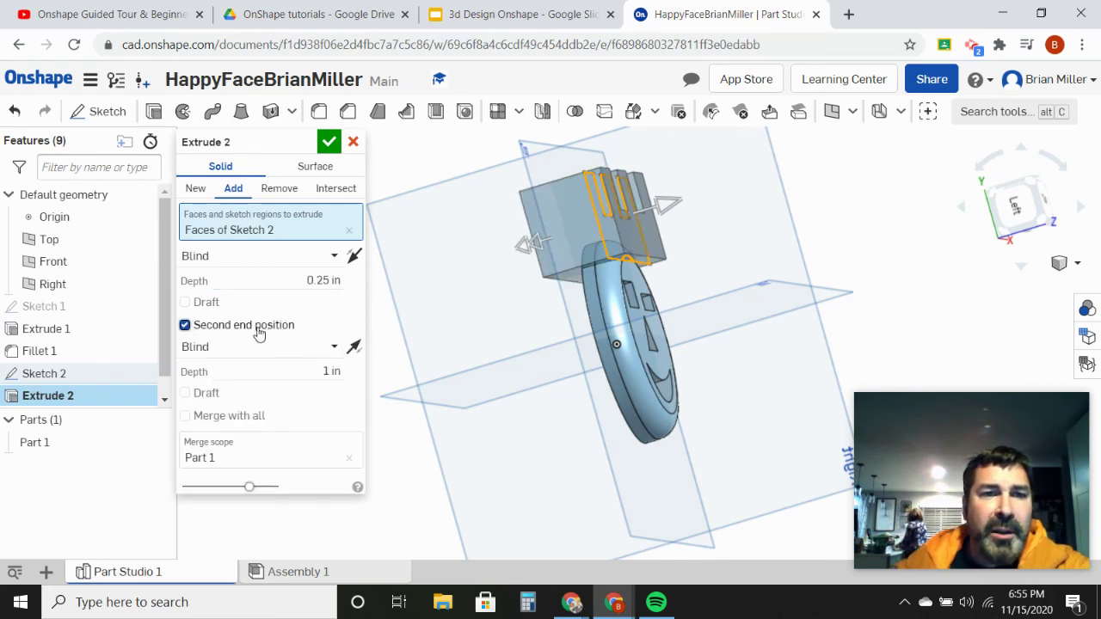
{"action": "left_click", "coordinate": [331, 371]}
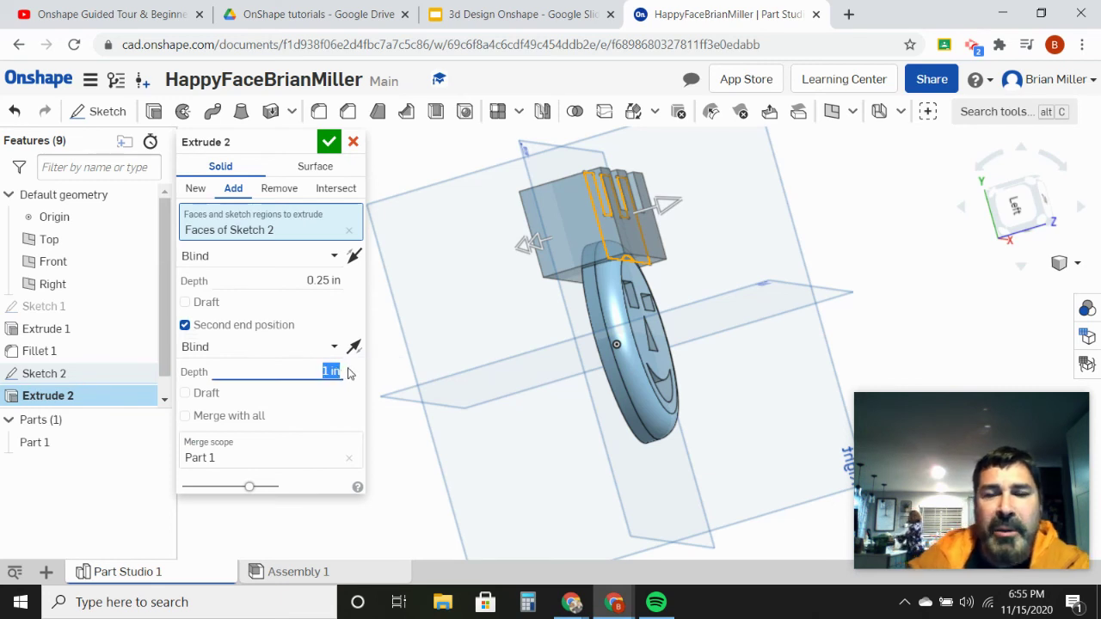
{"action": "key", "text": "BackSpace"}
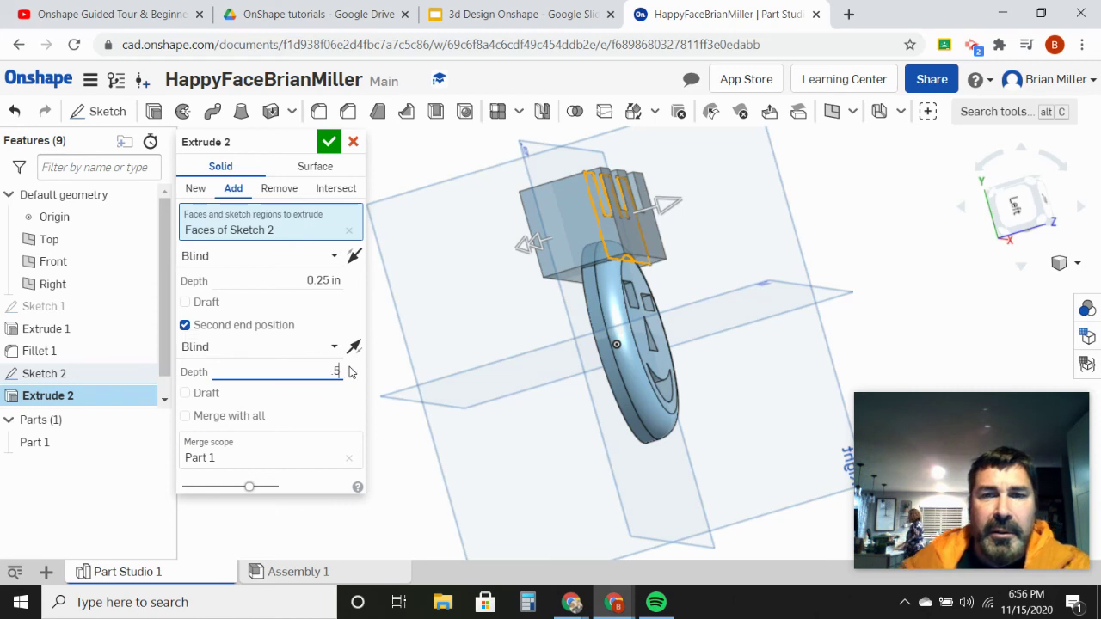
{"action": "type", "text": ".5"}
{"action": "key", "text": "Return"}
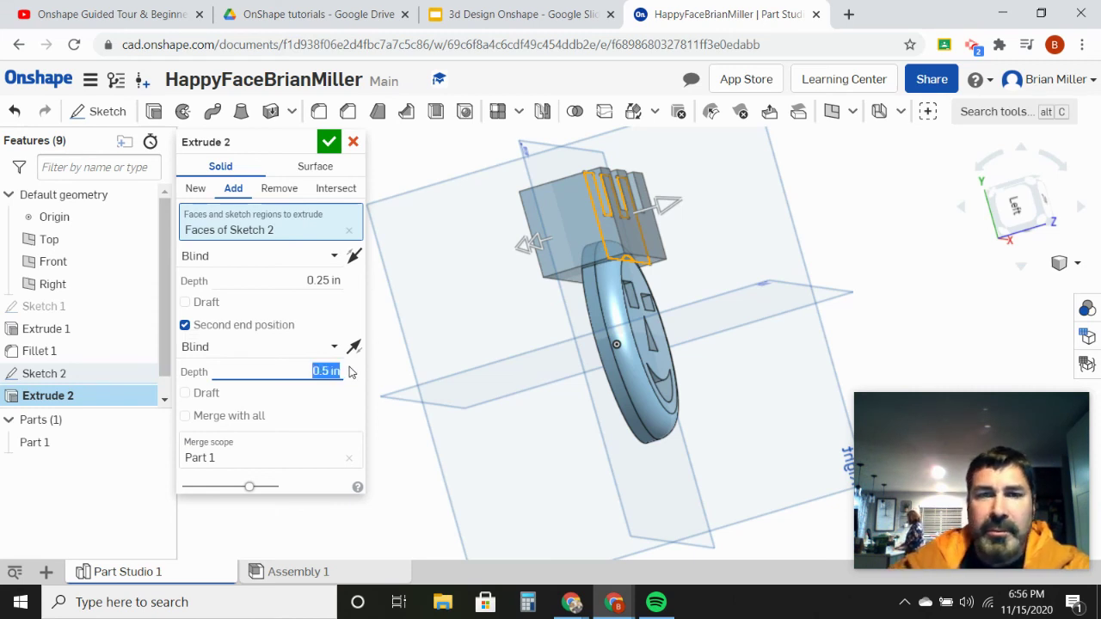
{"action": "left_click", "coordinate": [332, 143]}
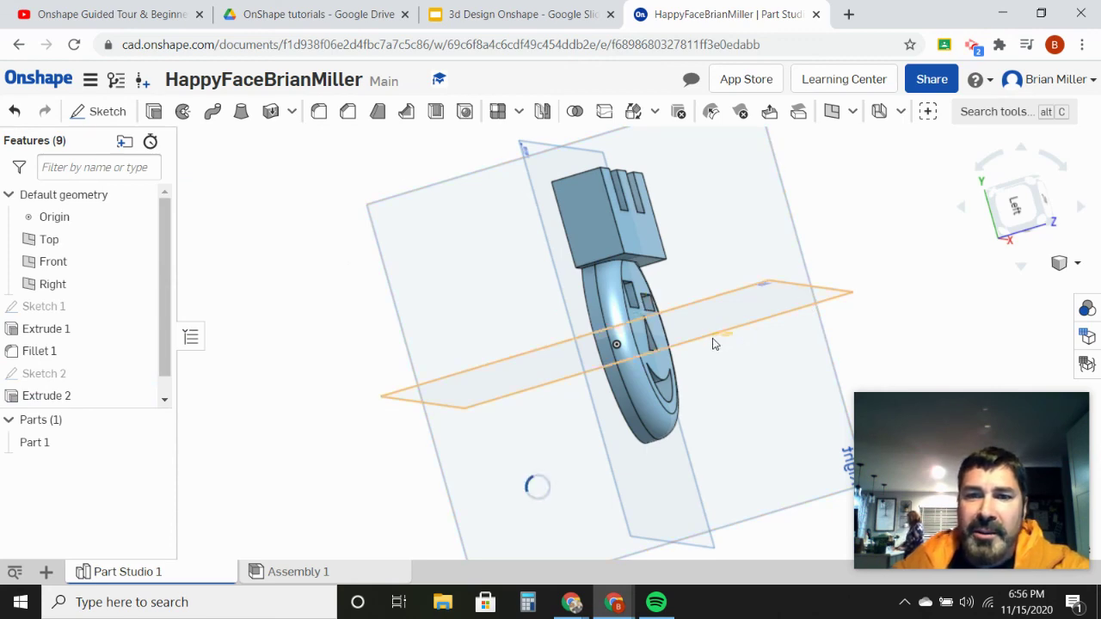
Close the happy face document and reopen it from the list of last opened documents.
{"action": "right_click_drag", "start_coordinate": [715, 339], "coordinate": [671, 350]}
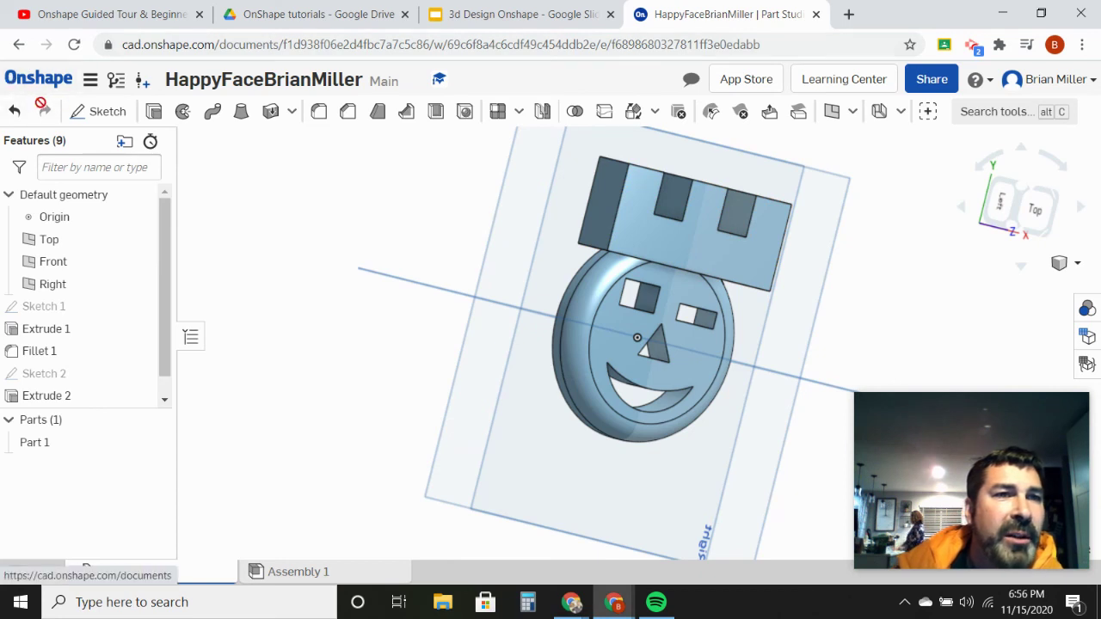
{"action": "left_click", "coordinate": [90, 81]}
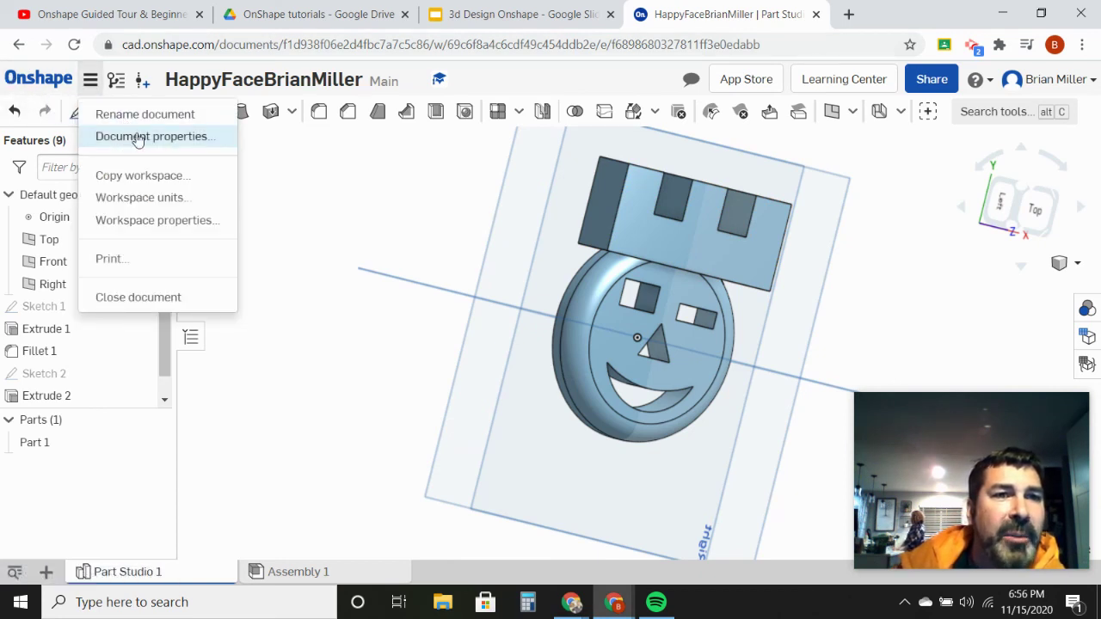
{"action": "left_click", "coordinate": [138, 298]}
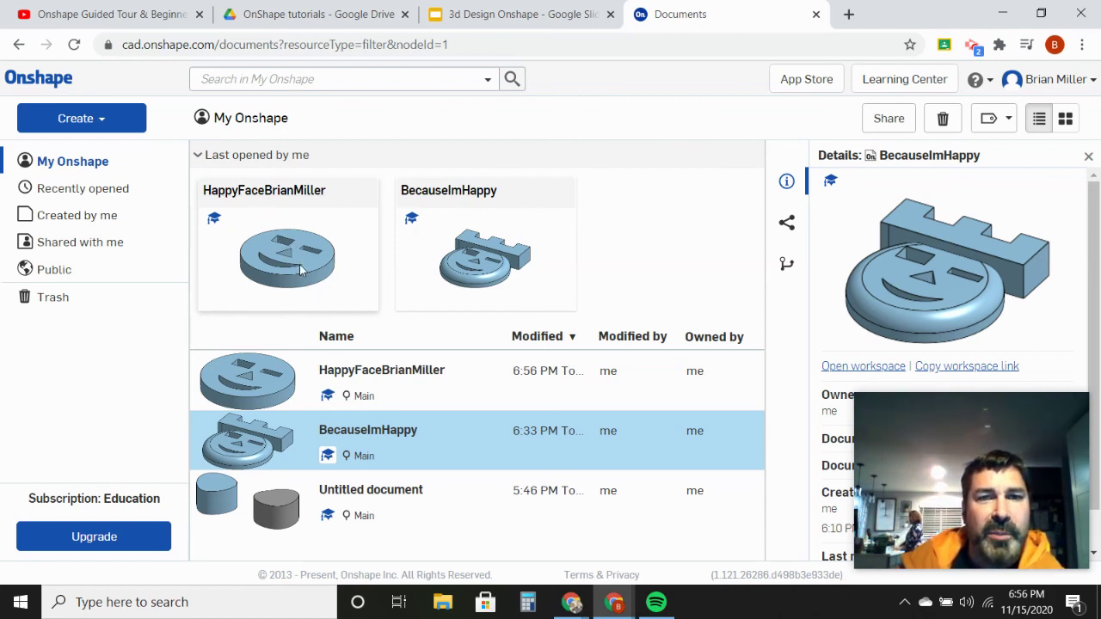
{"action": "left_click", "coordinate": [279, 258]}
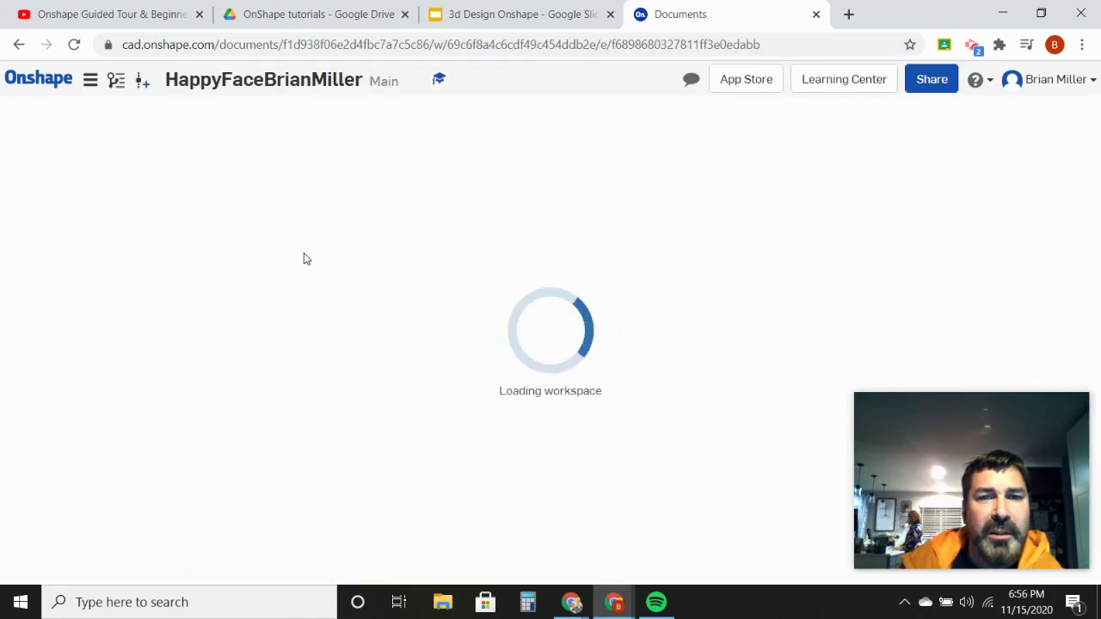